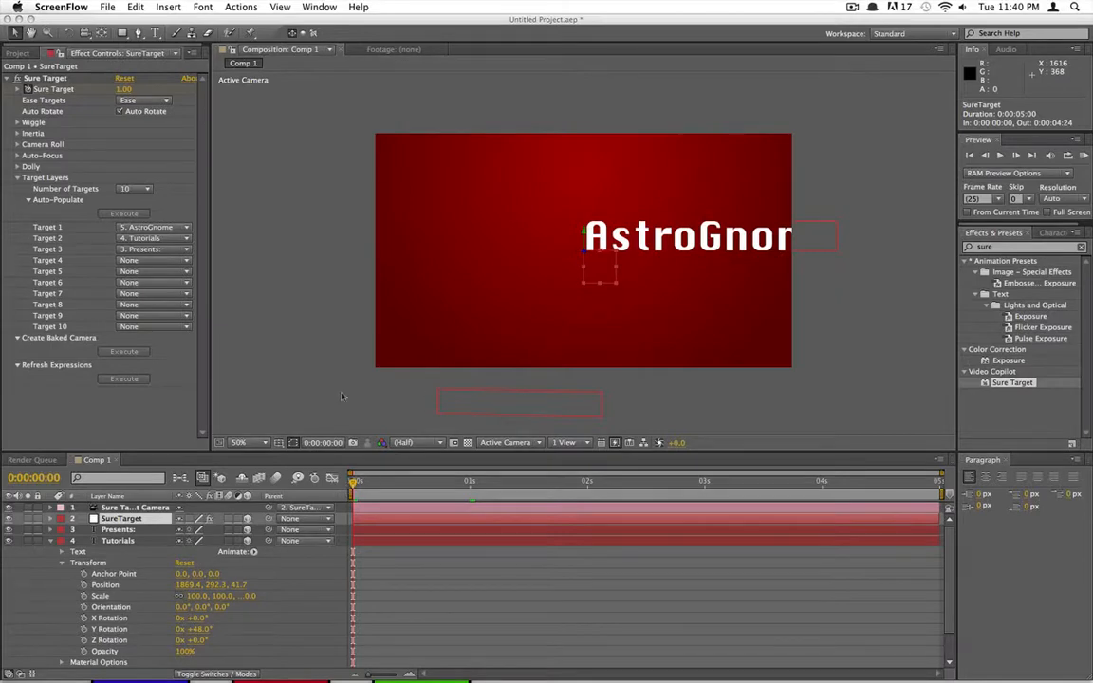
- Preview the Comp 1 camera animation and return the playhead to the start of the composition
{"action": "left_click", "coordinate": [418, 509]}
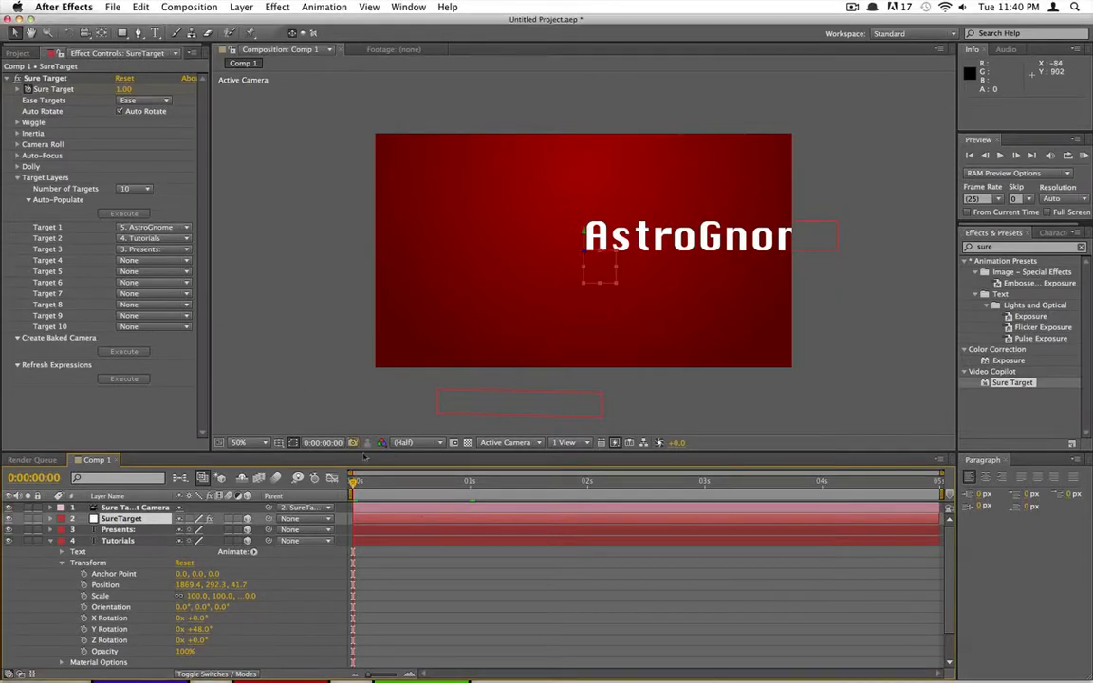
{"action": "key", "text": "space"}
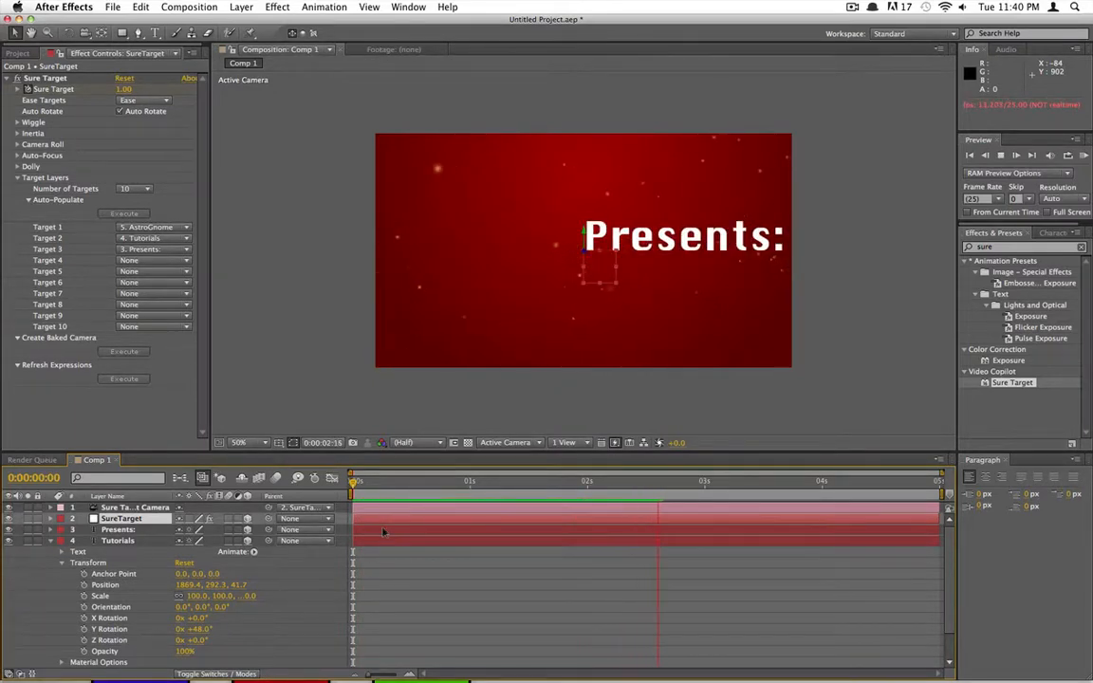
{"action": "key", "text": "space"}
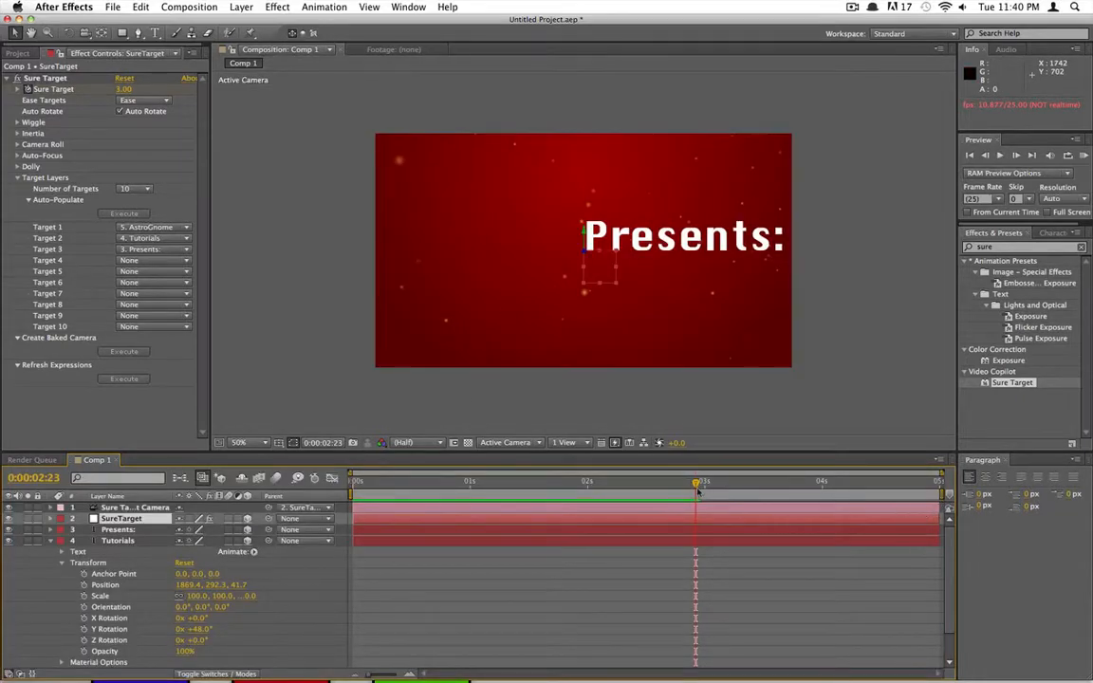
{"action": "left_click_drag", "start_coordinate": [701, 485], "coordinate": [354, 492]}
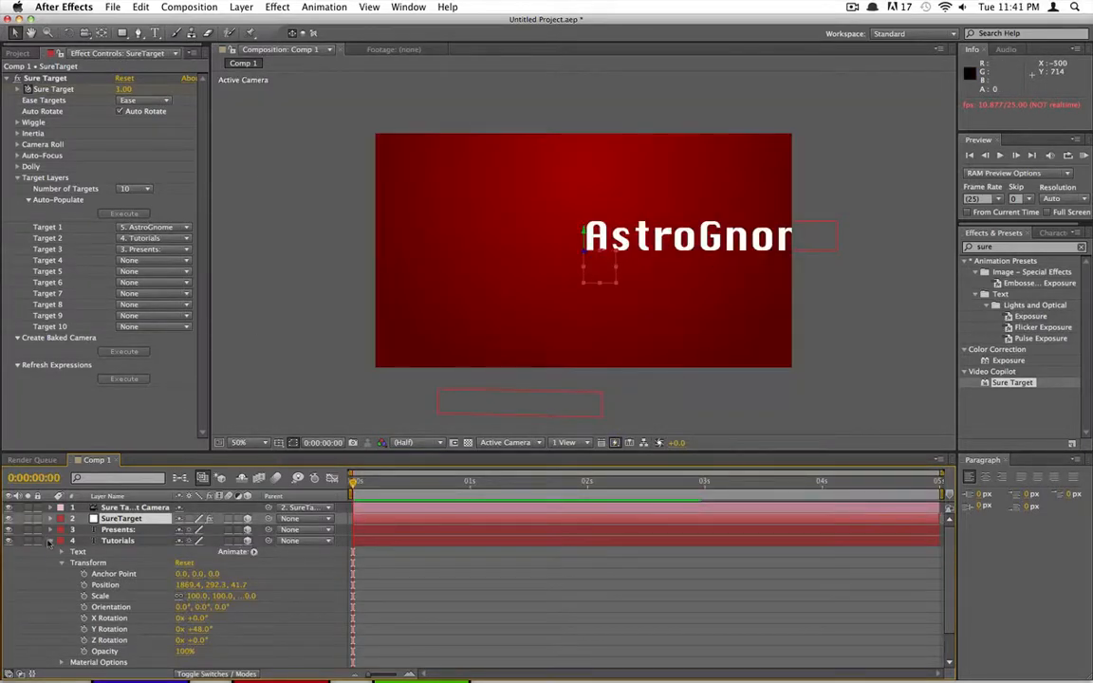
- Enable Camera Roll in the SureTarget layer's effect with a Roll Amount of 2, and preview the animation
{"action": "left_click", "coordinate": [50, 541]}
{"action": "left_click", "coordinate": [114, 519]}
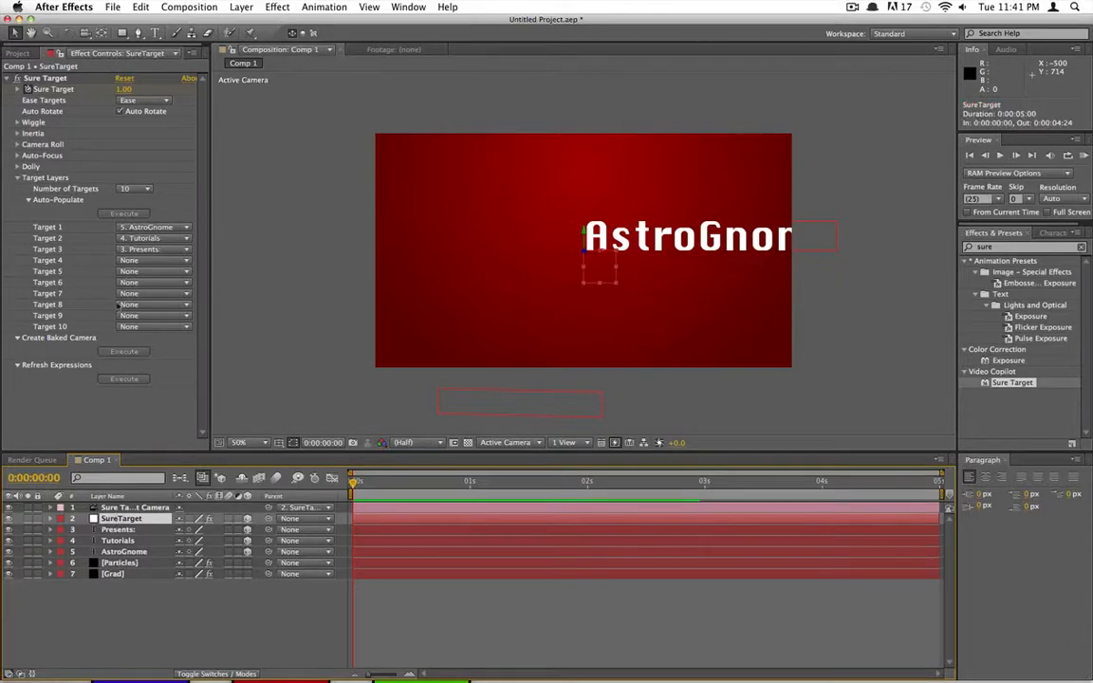
{"action": "left_click", "coordinate": [17, 178]}
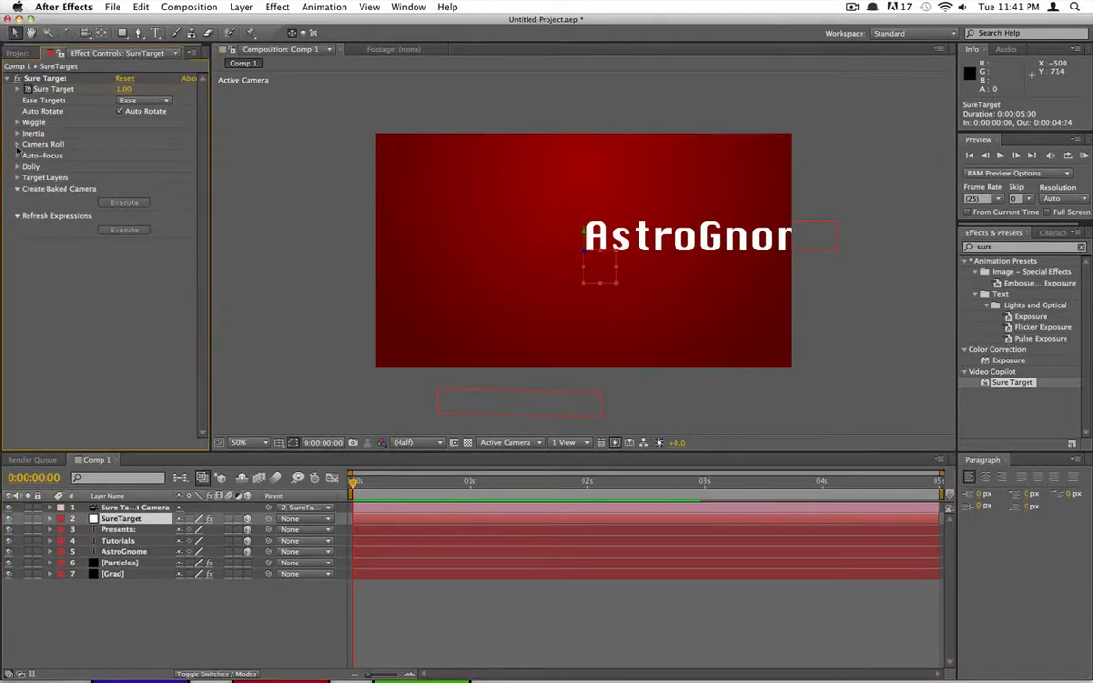
{"action": "left_click", "coordinate": [17, 144]}
{"action": "left_click", "coordinate": [120, 156]}
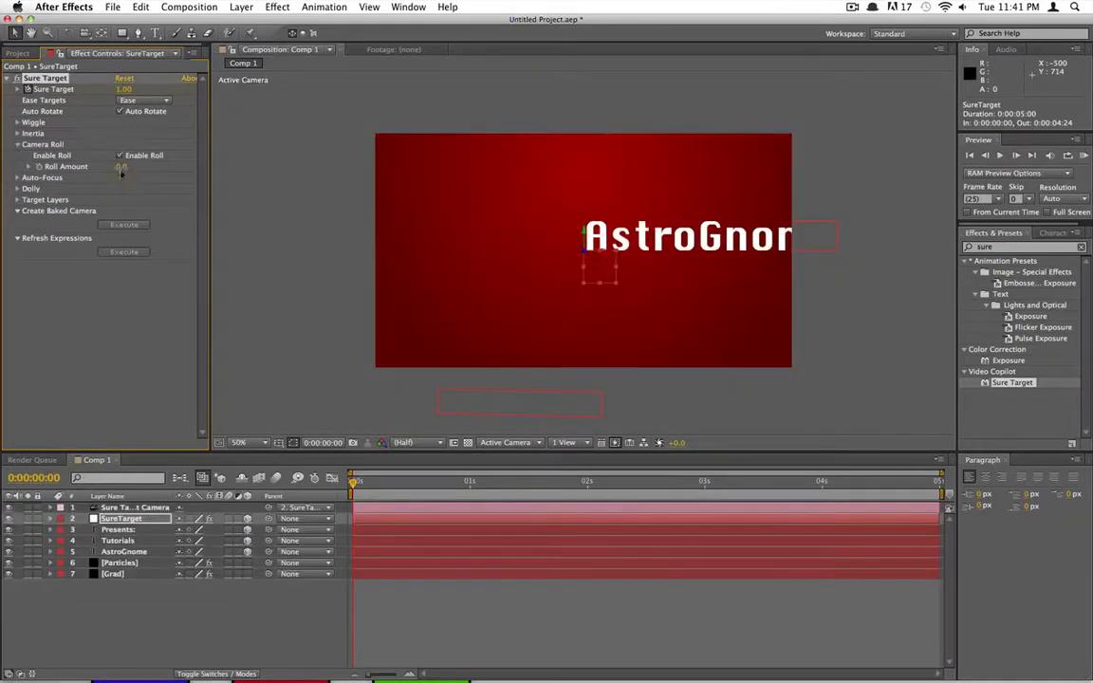
{"action": "left_click", "coordinate": [122, 167]}
{"action": "type", "text": "2"}
{"action": "key", "text": "Return"}
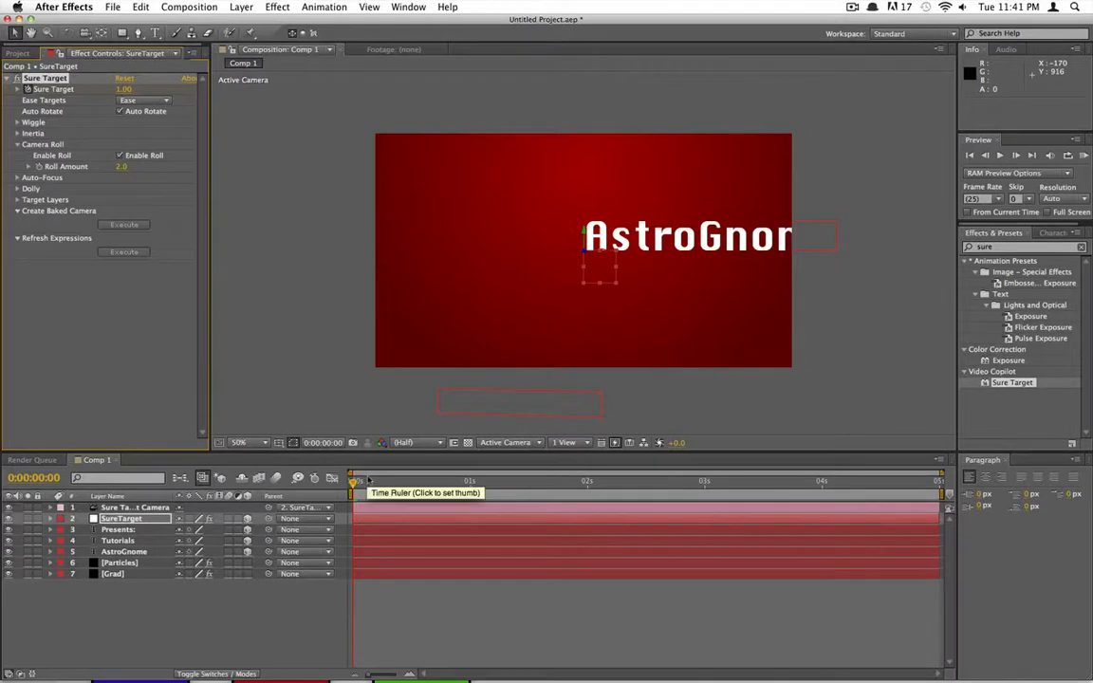
{"action": "key", "text": "space"}
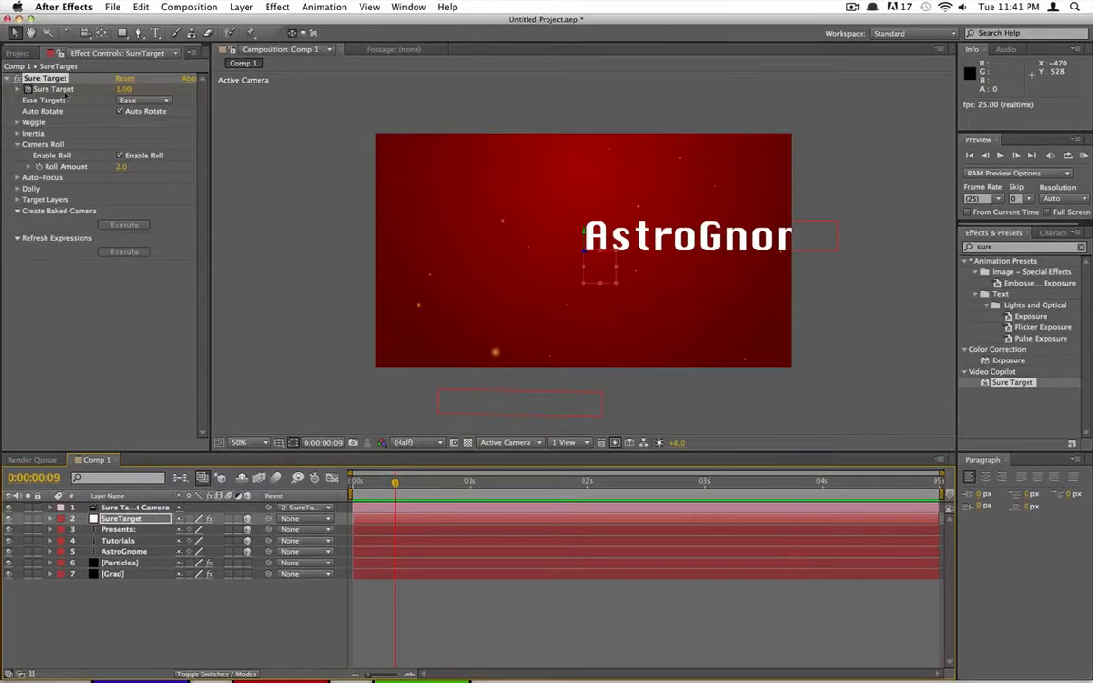
- Set the Sure Target Wiggle Speed to 0.5 and Wiggle Amount to 45, and preview from the start
{"action": "left_click", "coordinate": [17, 123]}
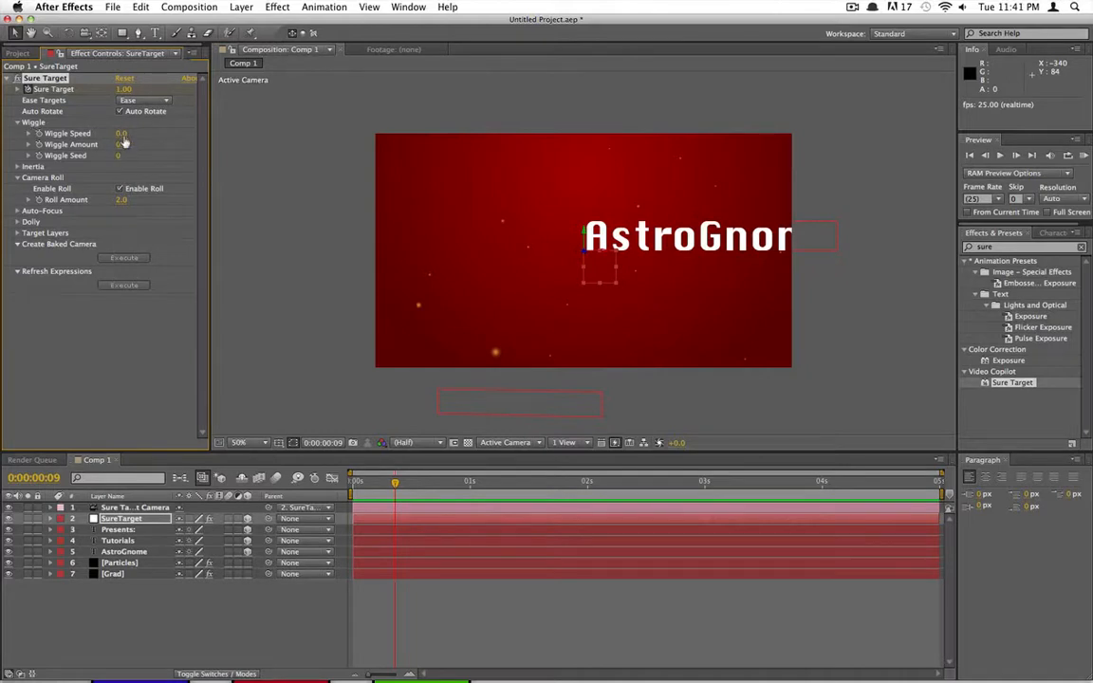
{"action": "left_click", "coordinate": [123, 134]}
{"action": "left_click", "coordinate": [120, 145]}
{"action": "left_click", "coordinate": [121, 146]}
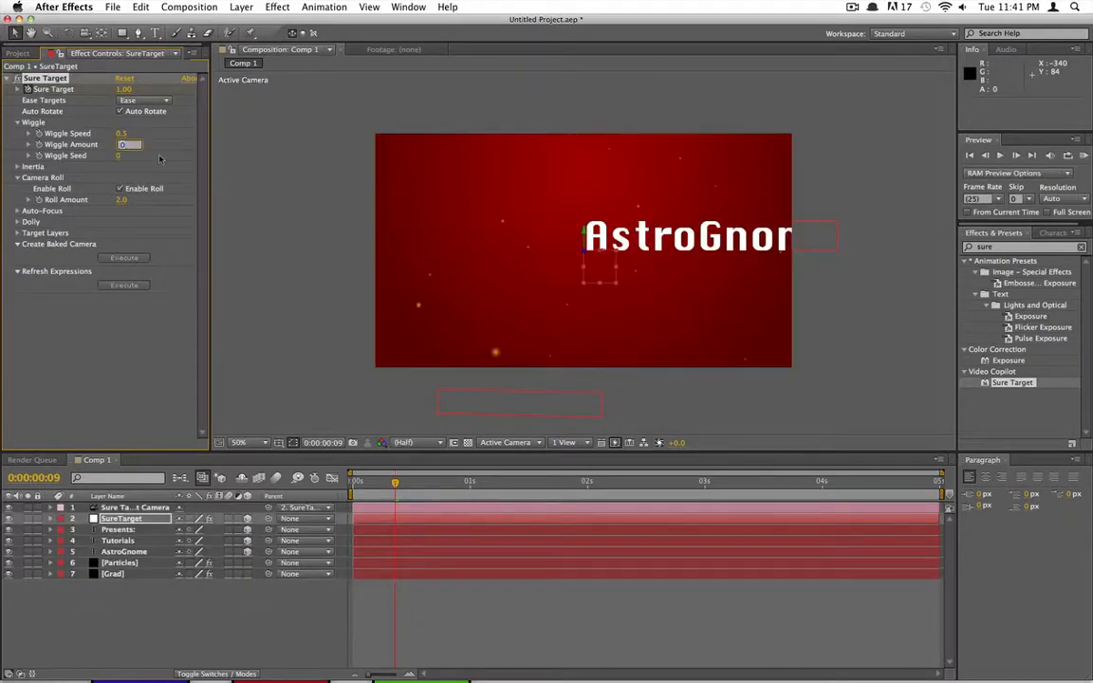
{"action": "type", "text": "35"}
{"action": "key", "text": "Return"}
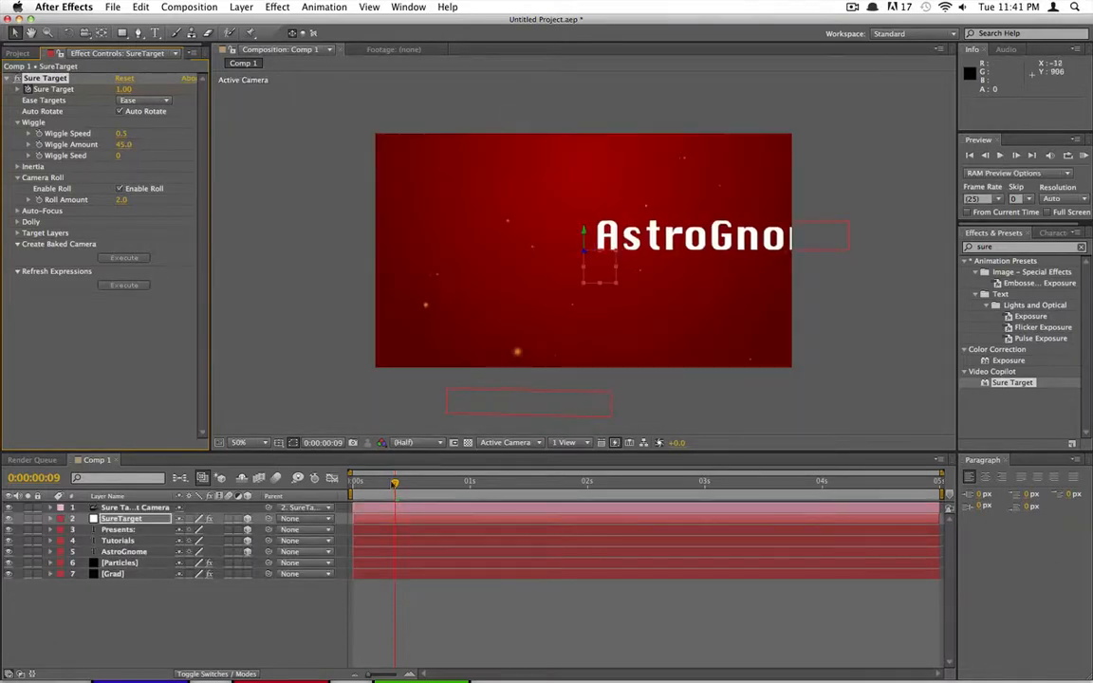
{"action": "left_click_drag", "start_coordinate": [397, 490], "coordinate": [352, 489]}
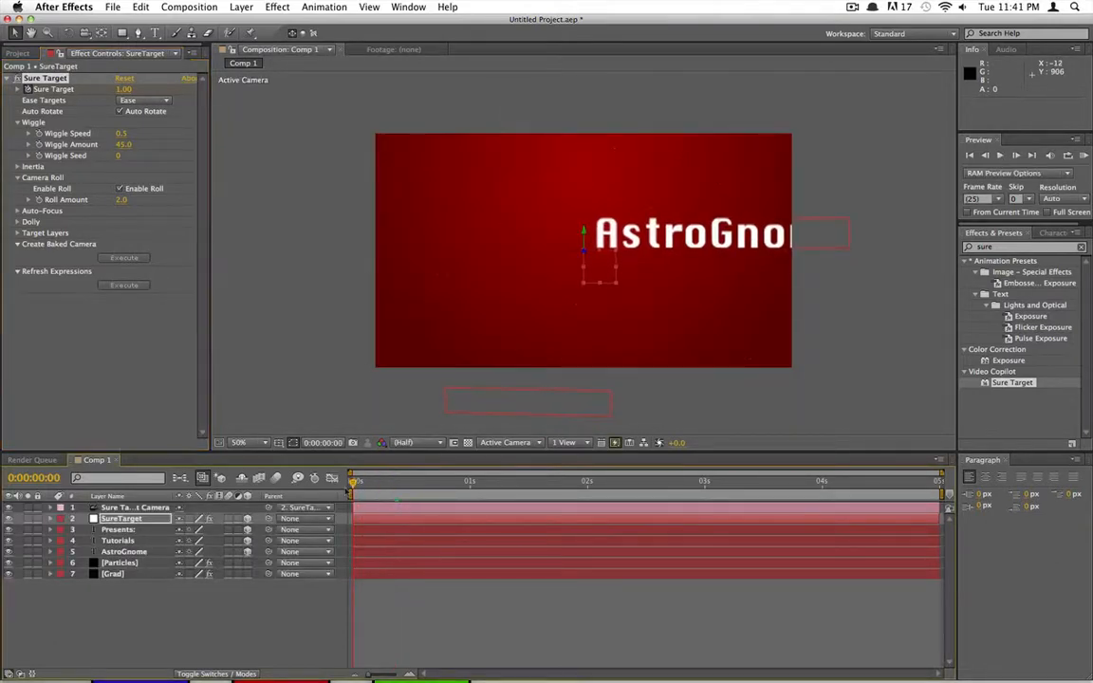
{"action": "key", "text": "space"}
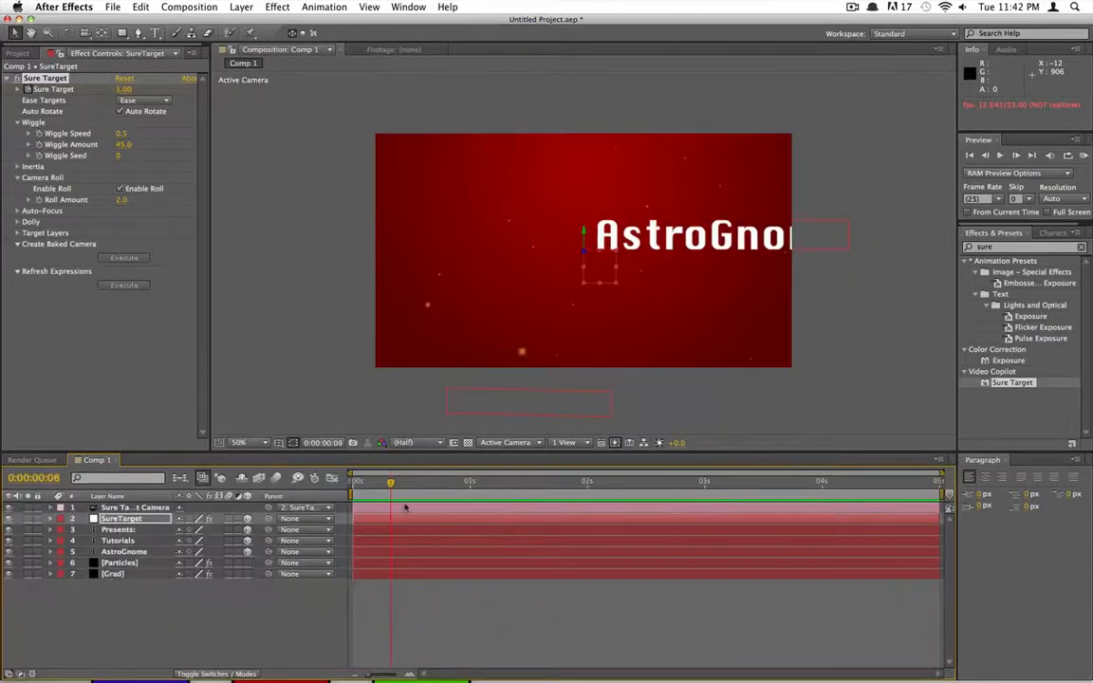
- Change the Sure Target effect's Ease Targets option to Ease-Out
{"action": "left_click", "coordinate": [17, 124]}
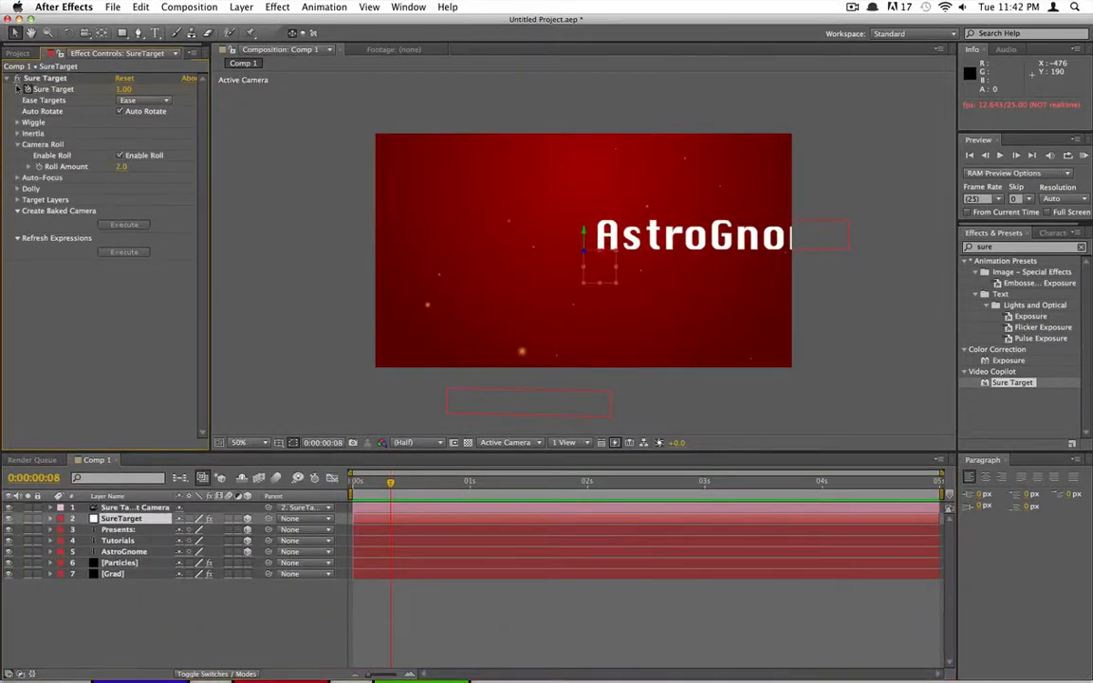
{"action": "left_click", "coordinate": [17, 145]}
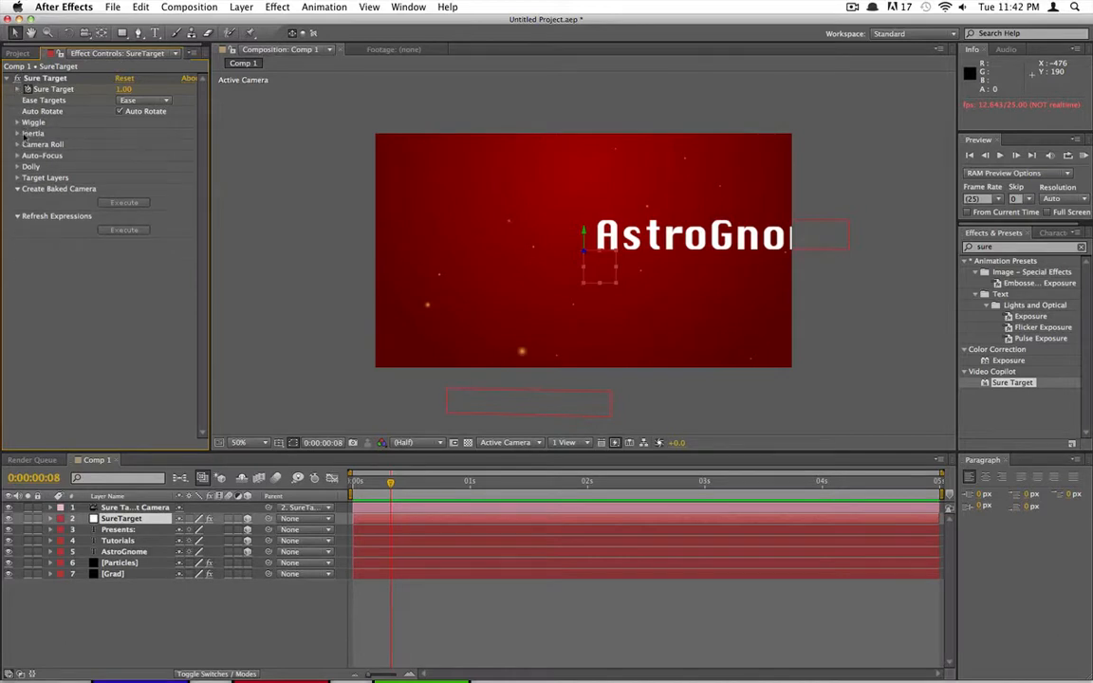
{"action": "left_click", "coordinate": [17, 134]}
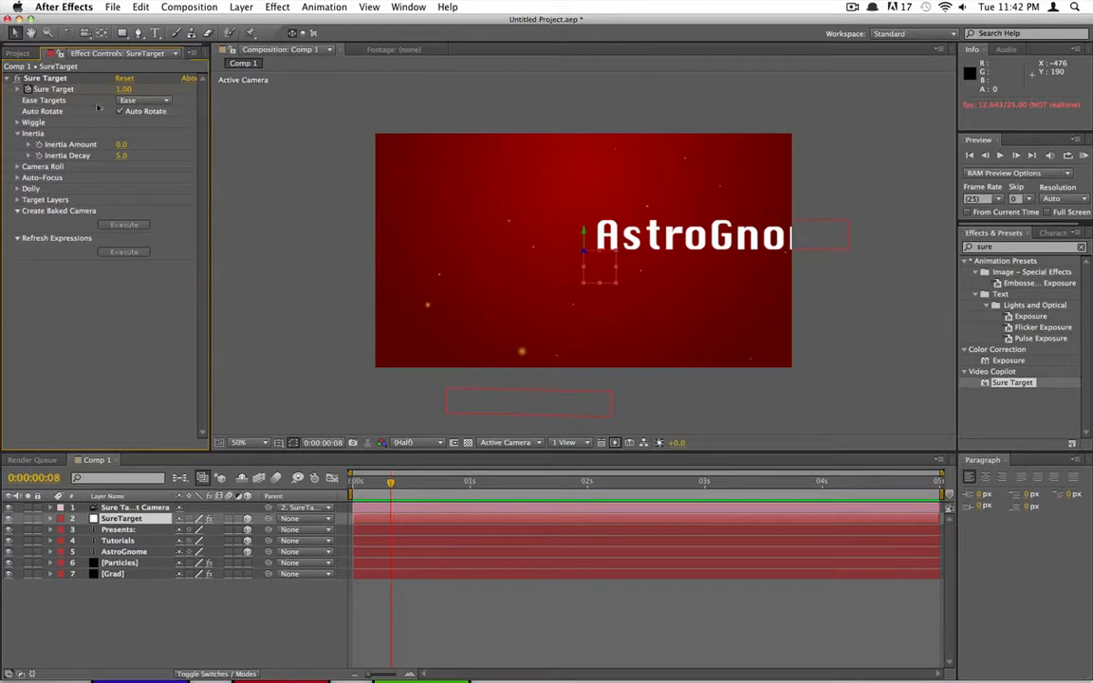
{"action": "left_click", "coordinate": [164, 102]}
{"action": "left_click", "coordinate": [163, 136]}
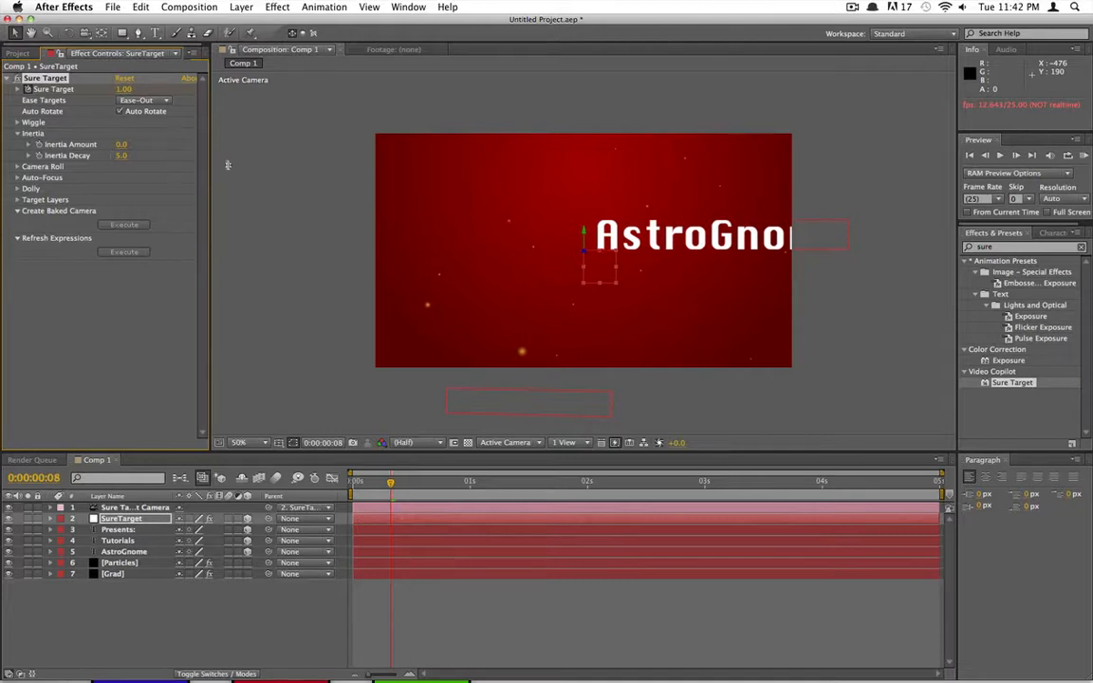
- Set Inertia Amount to 1.5 and Inertia Decay to 2, and preview the camera movement
{"action": "left_click", "coordinate": [121, 145]}
{"action": "key", "text": "Return"}
{"action": "left_click", "coordinate": [121, 156]}
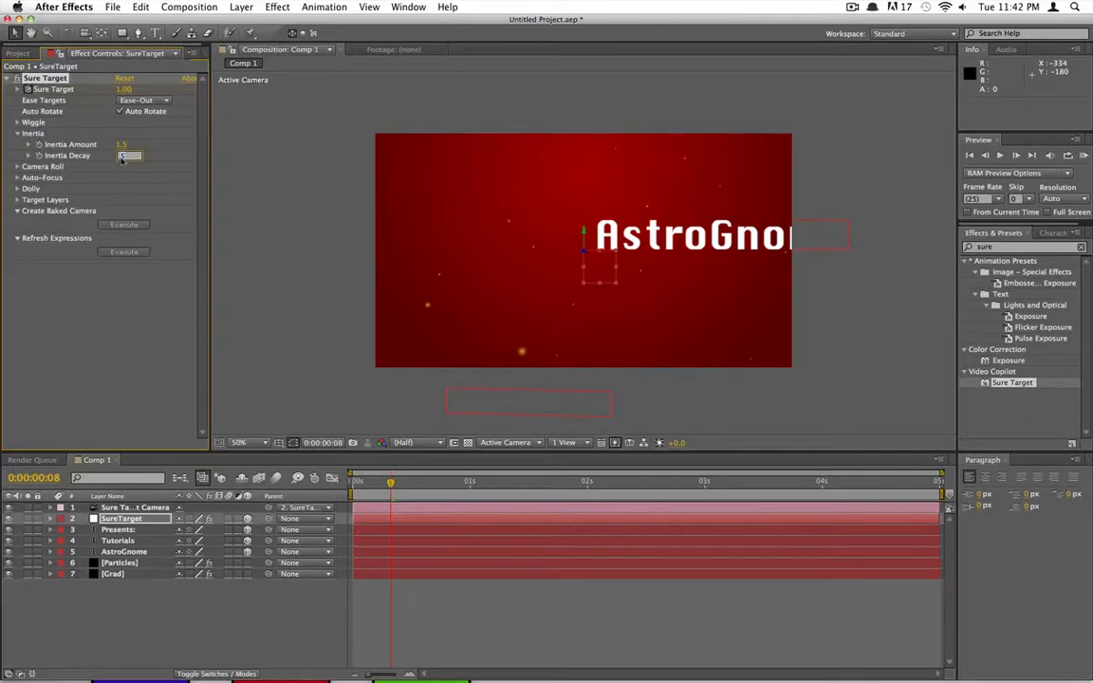
{"action": "key", "text": "Return"}
{"action": "key", "text": "KP_0"}
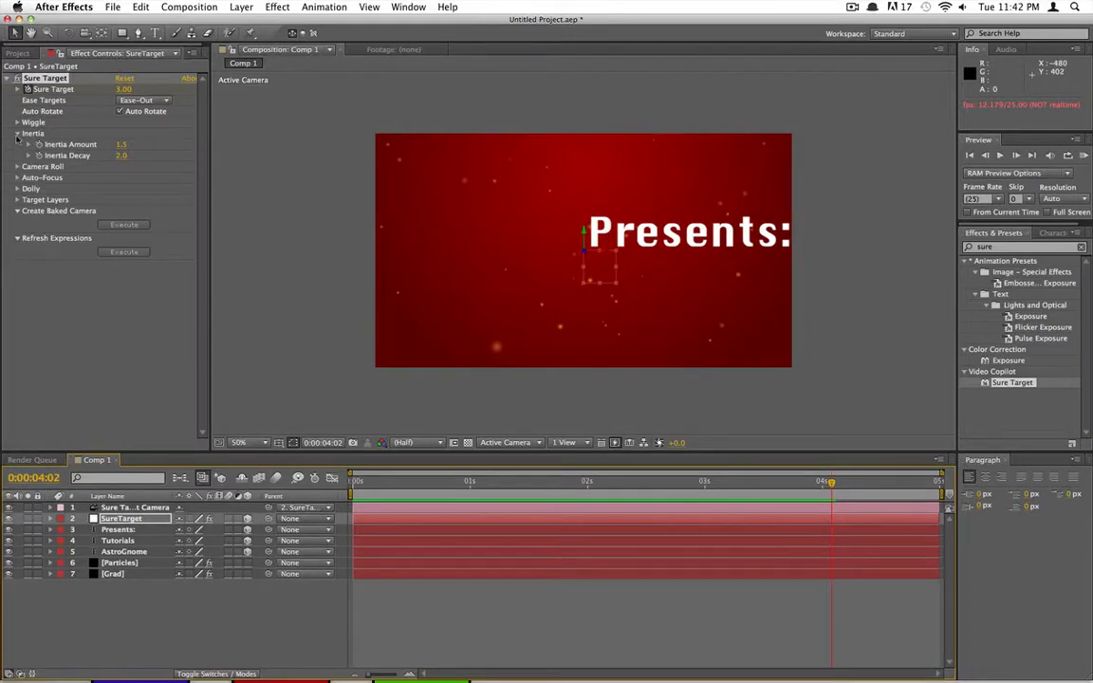
- With the Pan Behind tool at frame 0, move the AstroGnome text's anchor point about 281 px right and 52 px down
{"action": "left_click", "coordinate": [17, 134]}
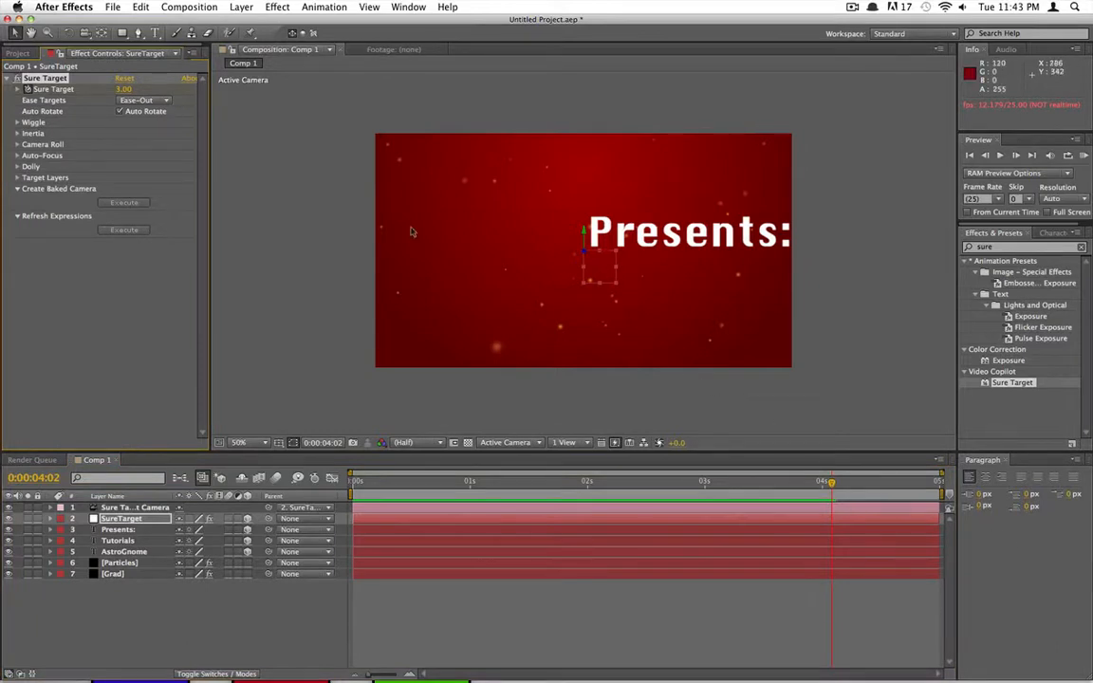
{"action": "left_click_drag", "start_coordinate": [831, 482], "coordinate": [350, 508]}
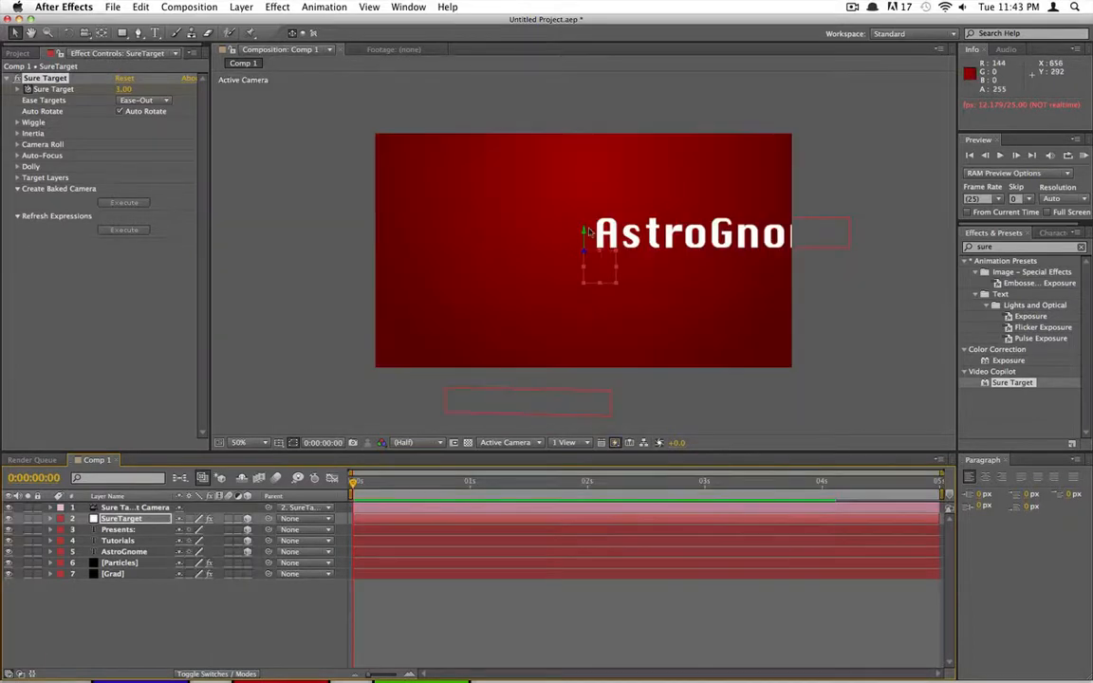
{"action": "left_click", "coordinate": [114, 552]}
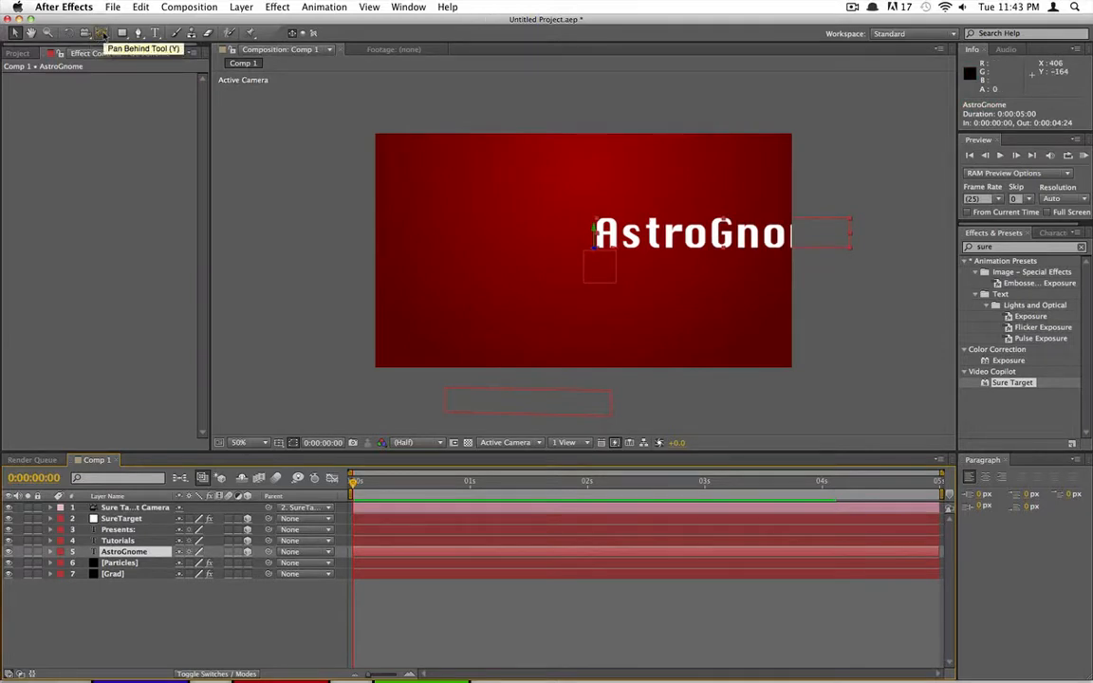
{"action": "left_click", "coordinate": [104, 33]}
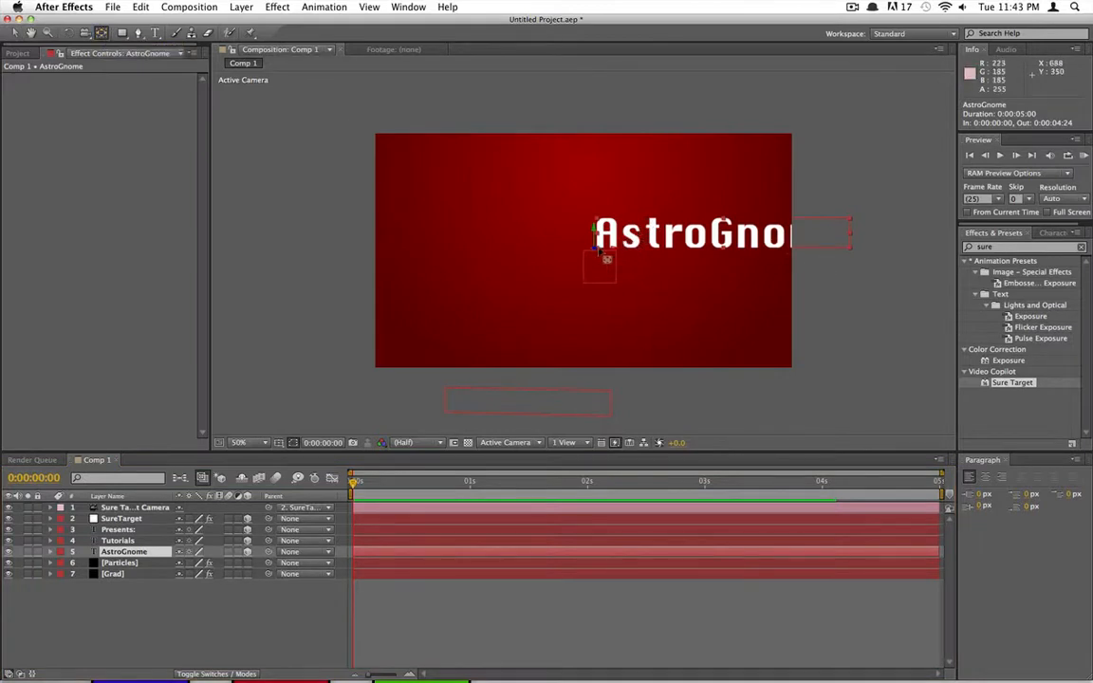
{"action": "left_click_drag", "start_coordinate": [602, 258], "coordinate": [693, 275]}
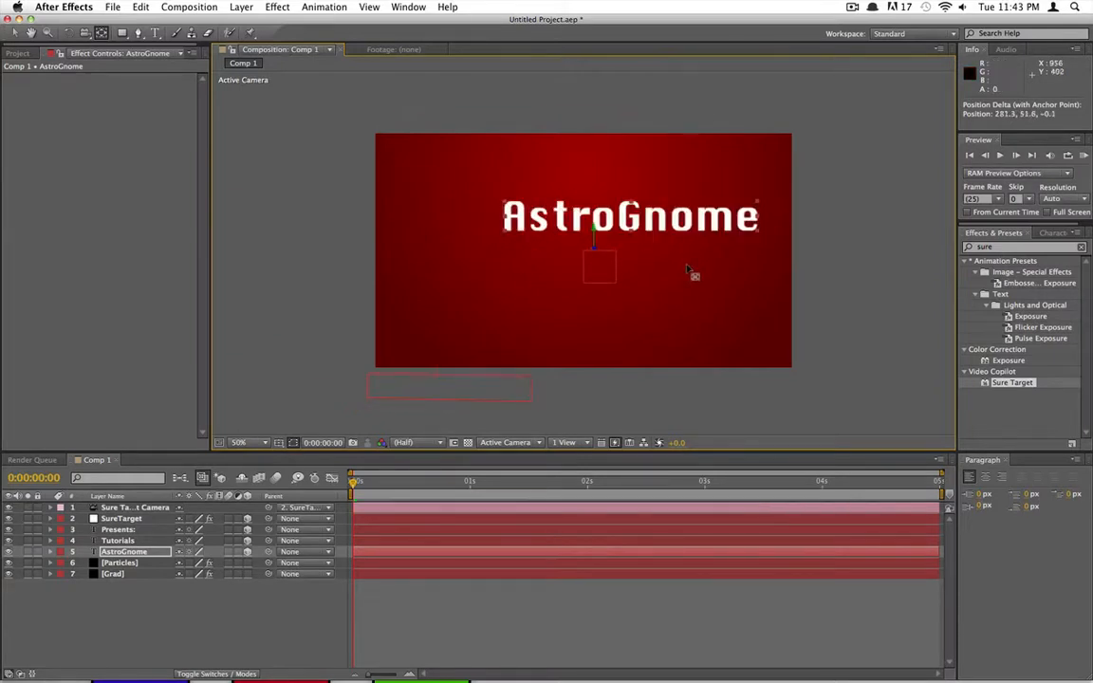
- At 0:00:01:04, move the Tutorials text's anchor point about 434 px right and 64 px down, toward the word's end
{"action": "left_click_drag", "start_coordinate": [352, 486], "coordinate": [492, 493]}
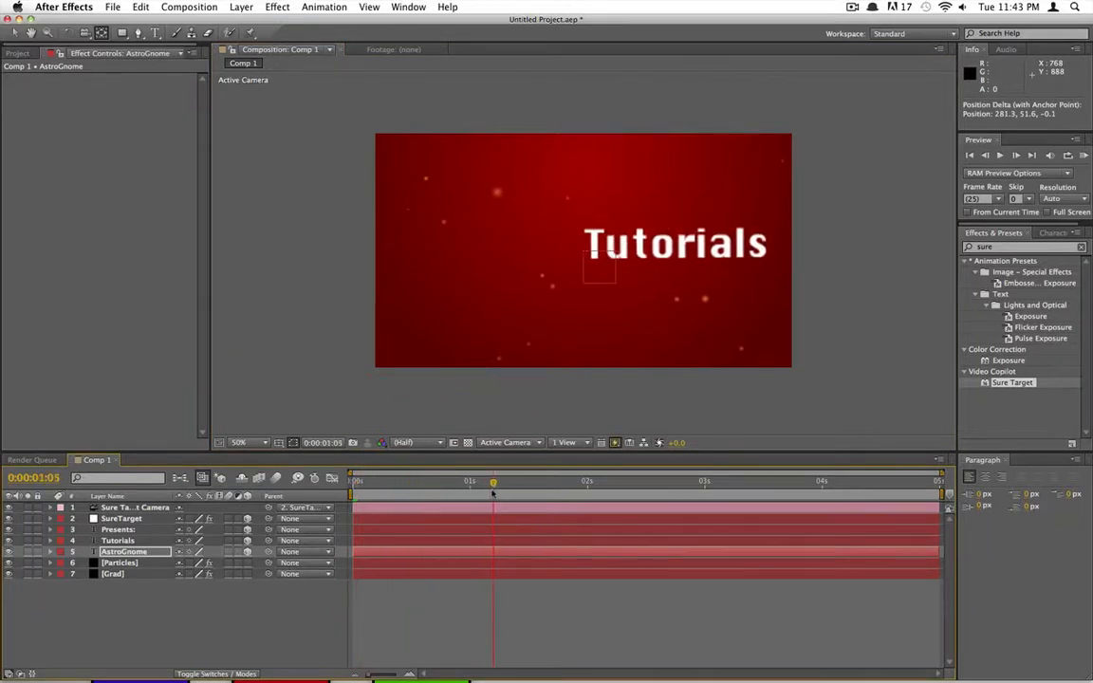
{"action": "left_click", "coordinate": [588, 245]}
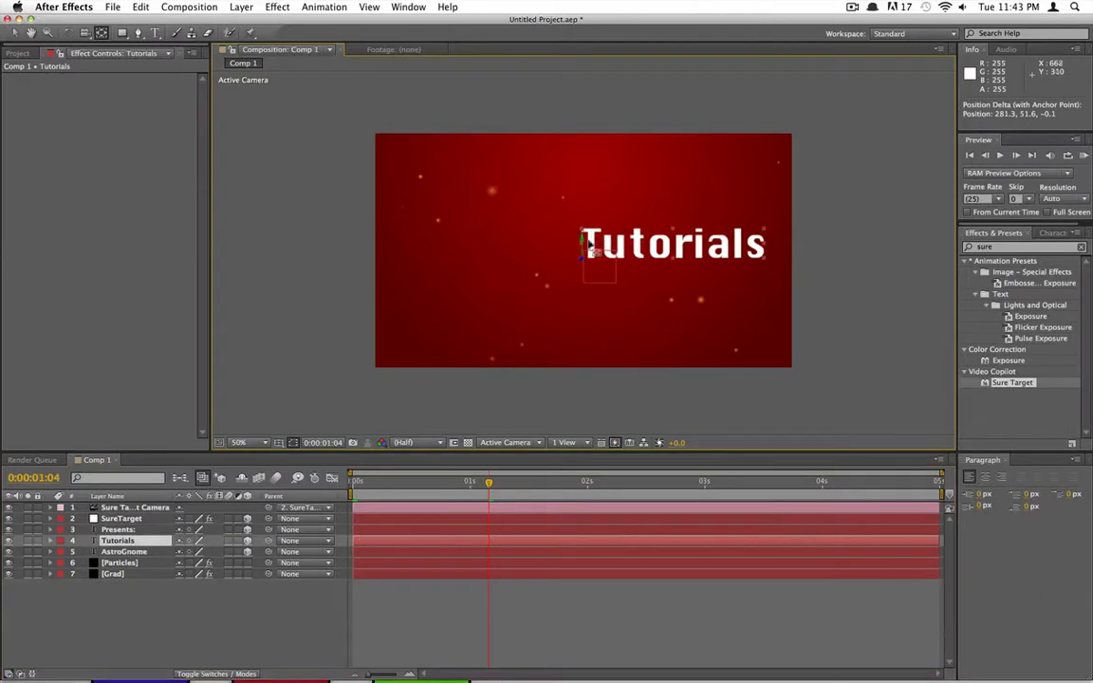
{"action": "left_click_drag", "start_coordinate": [588, 245], "coordinate": [725, 284]}
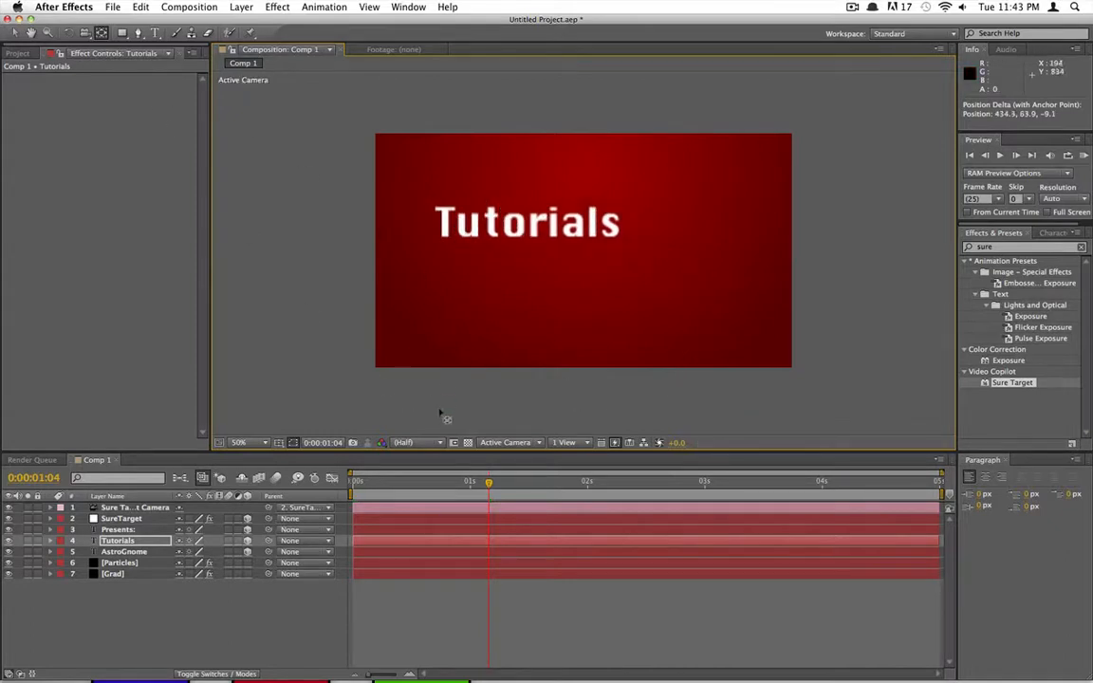
- At 0:00:02:07, move the Presents: text's anchor point about a quarter of the way along the word, and preview from the start
{"action": "left_click_drag", "start_coordinate": [490, 483], "coordinate": [621, 481]}
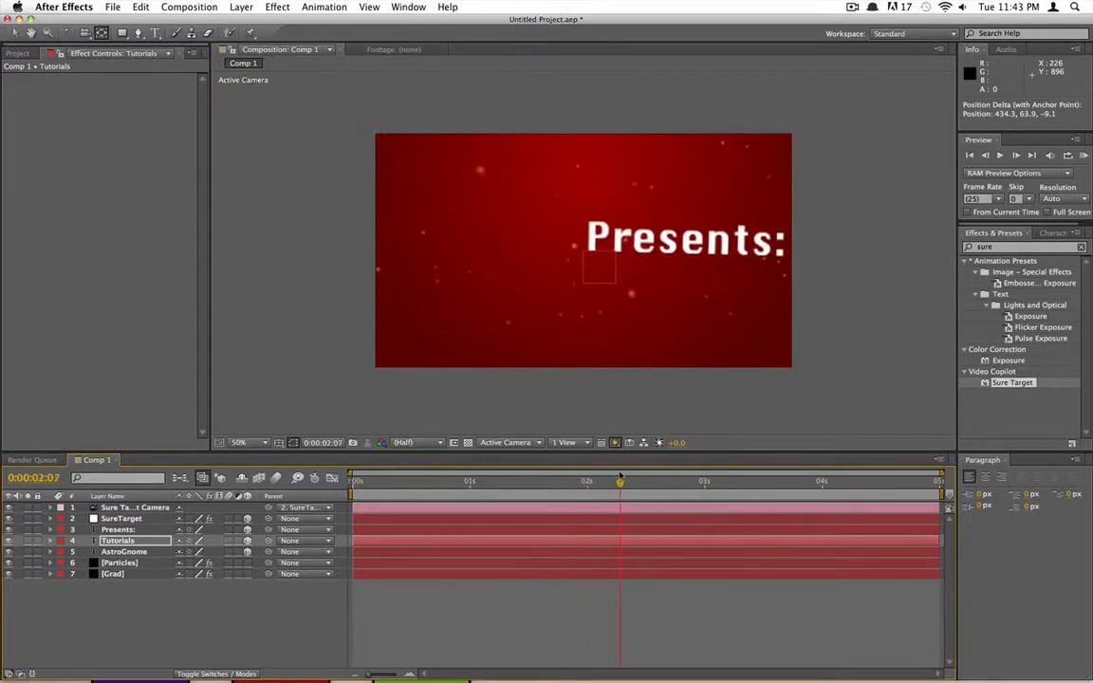
{"action": "left_click", "coordinate": [594, 240]}
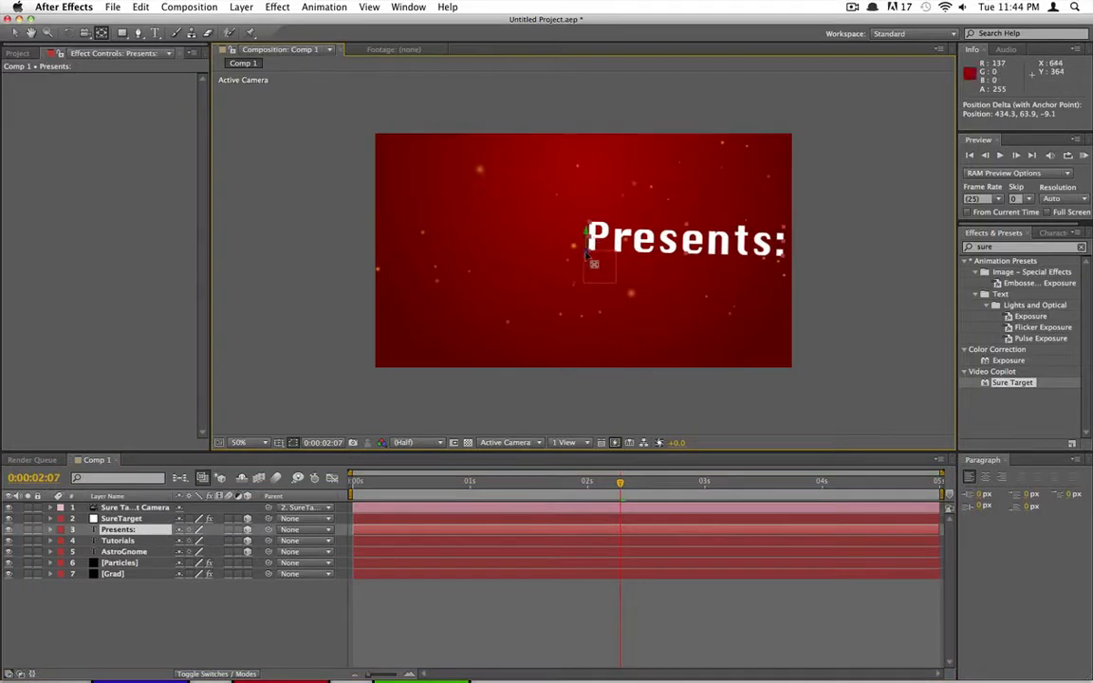
{"action": "left_click_drag", "start_coordinate": [585, 255], "coordinate": [574, 259]}
{"action": "left_click_drag", "start_coordinate": [567, 257], "coordinate": [634, 267]}
{"action": "left_click_drag", "start_coordinate": [620, 484], "coordinate": [355, 484]}
{"action": "key", "text": "space"}
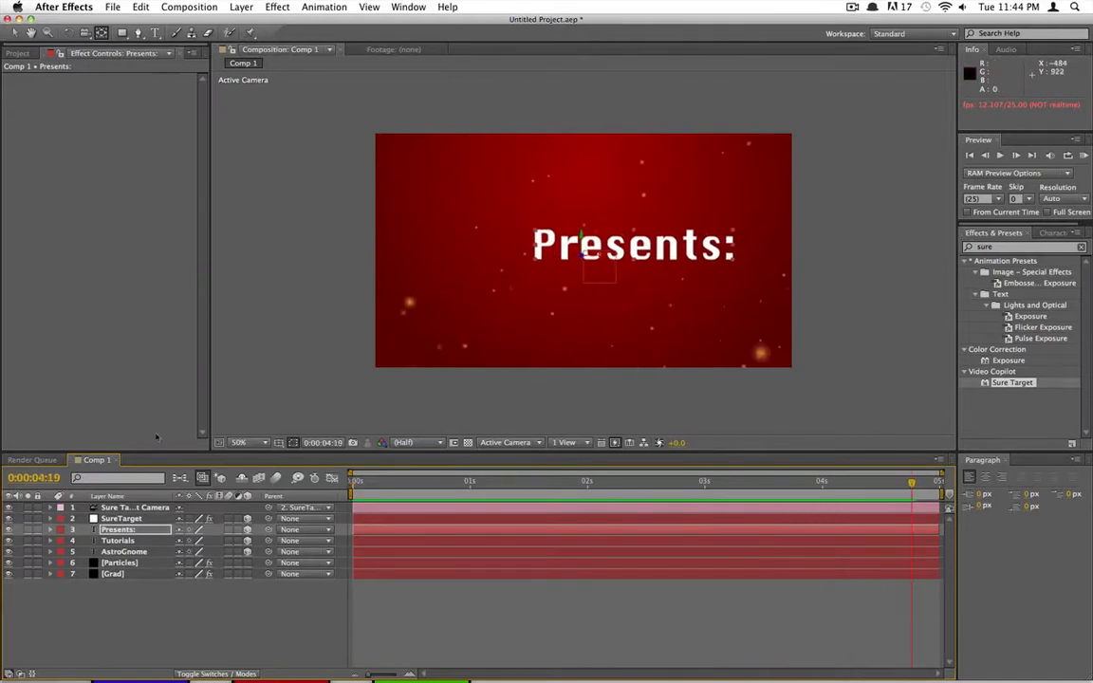
- Enable Dolly in the SureTarget layer's effect with the playhead at the start of the composition
{"action": "left_click", "coordinate": [128, 519]}
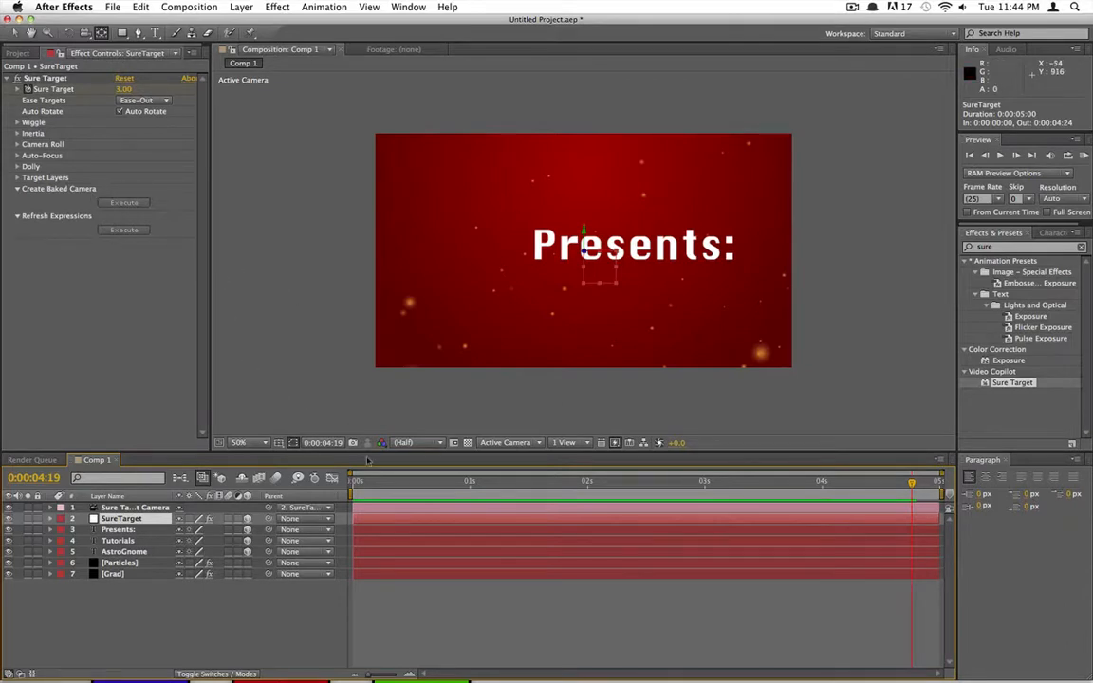
{"action": "left_click_drag", "start_coordinate": [379, 483], "coordinate": [352, 483]}
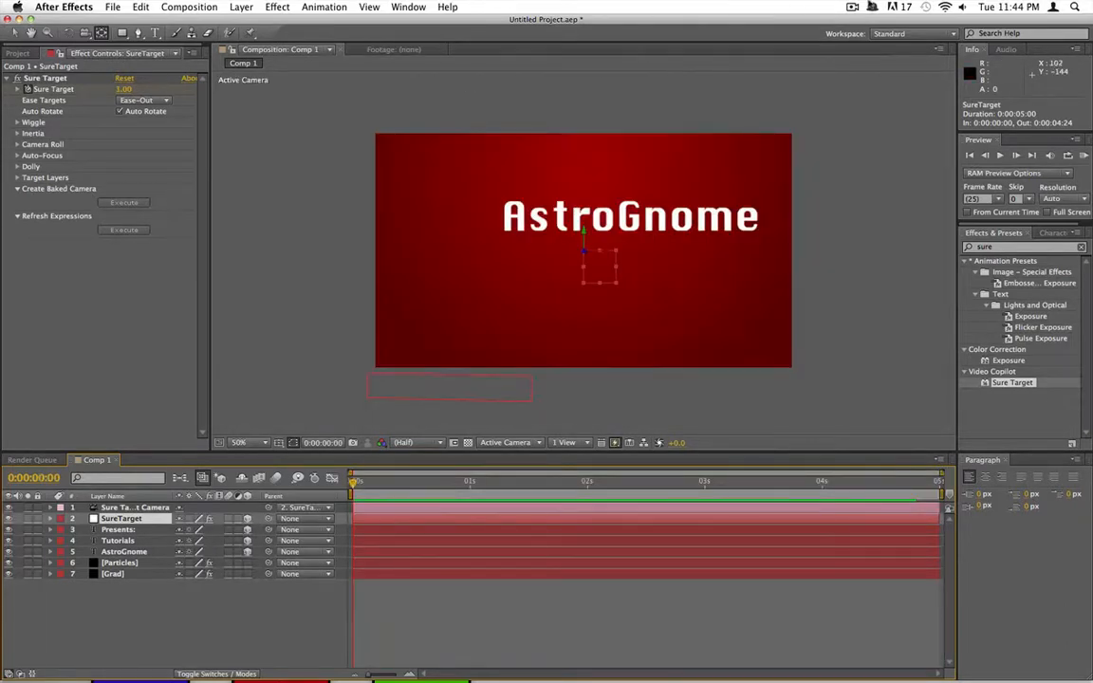
{"action": "left_click", "coordinate": [852, 8]}
{"action": "left_click", "coordinate": [769, 8]}
{"action": "left_click", "coordinate": [17, 167]}
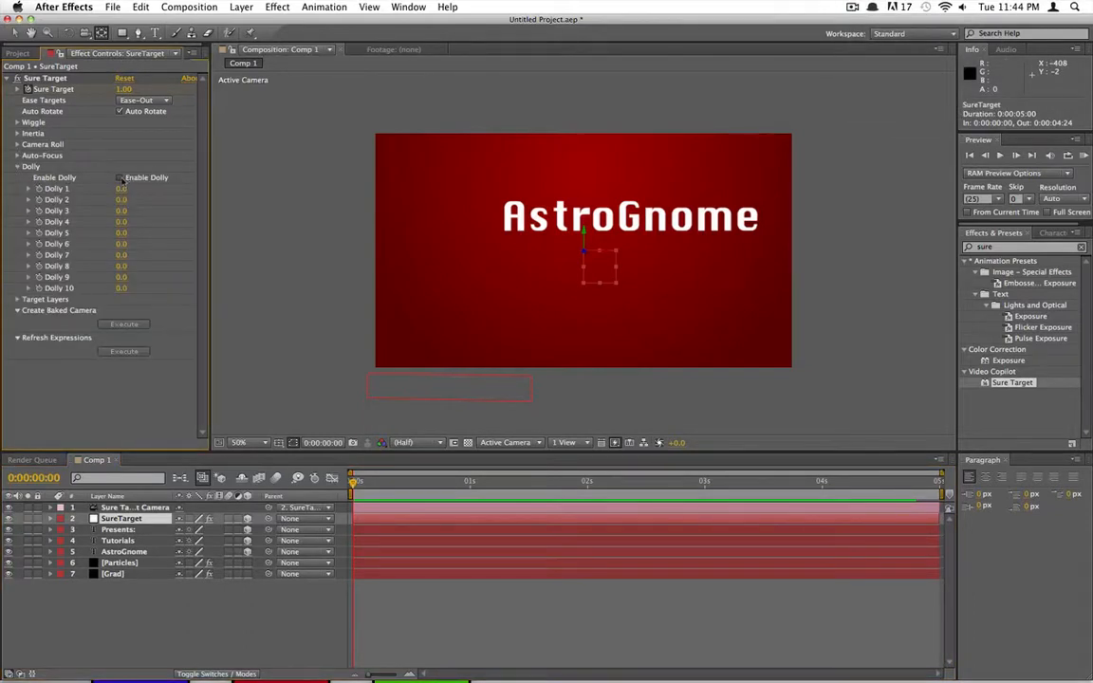
{"action": "left_click", "coordinate": [120, 177]}
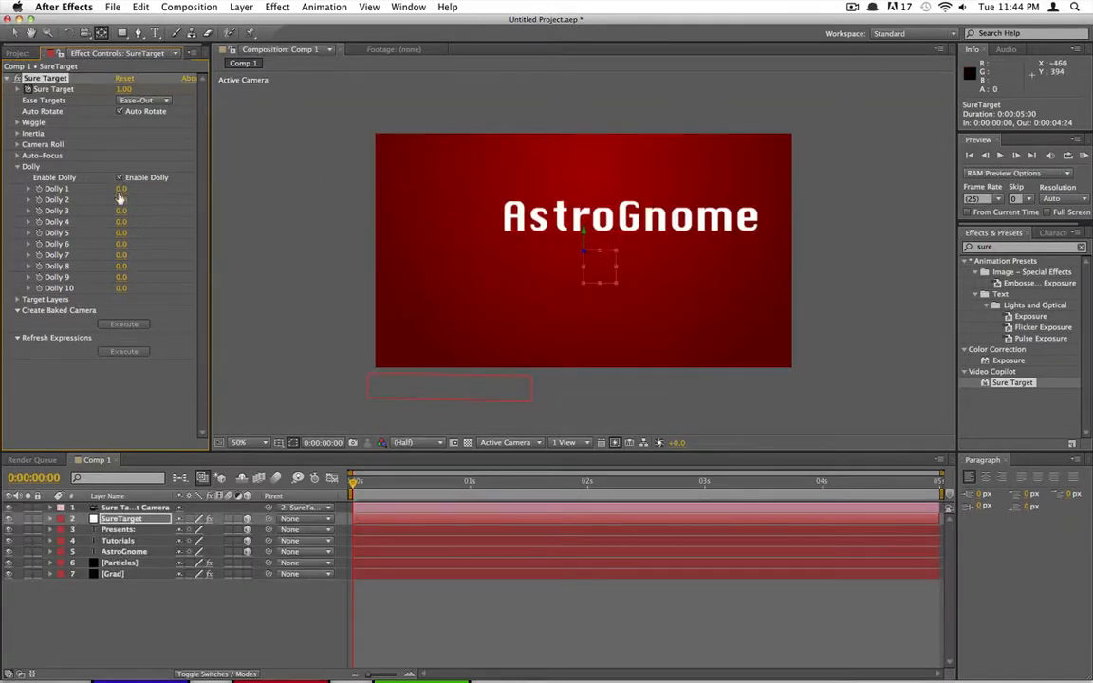
- Set Dolly 1 to 100 and, with the Pan Behind tool, shift the SureTarget null's anchor point about 191 px left and 25 px down
{"action": "left_click_drag", "start_coordinate": [133, 189], "coordinate": [76, 200]}
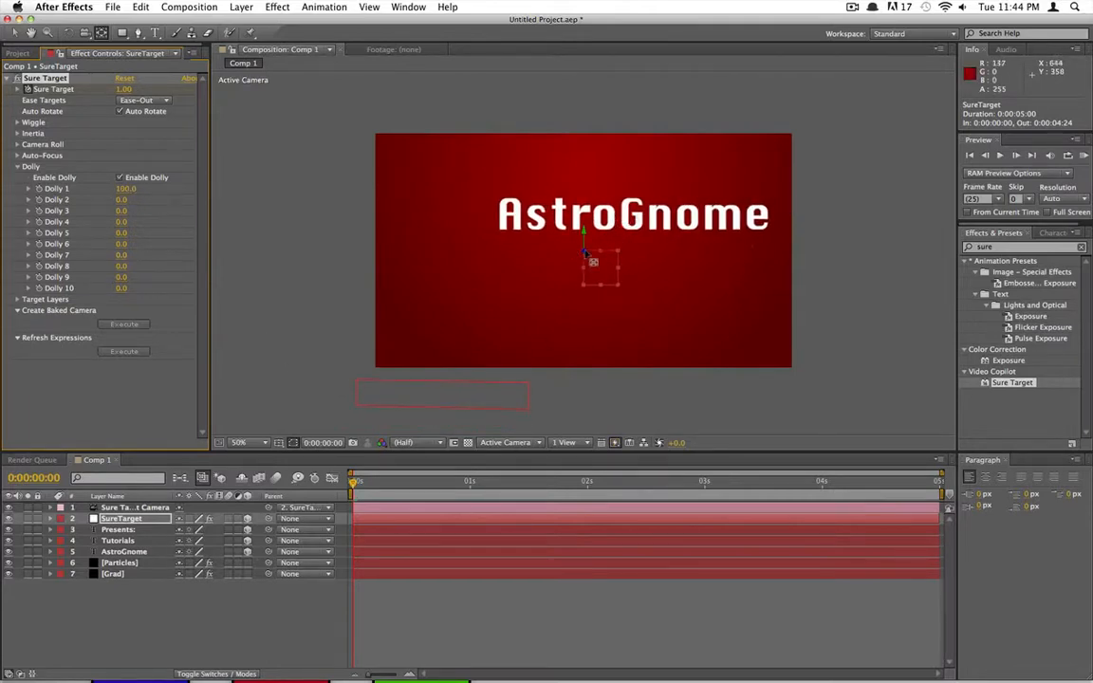
{"action": "left_click_drag", "start_coordinate": [586, 254], "coordinate": [528, 264]}
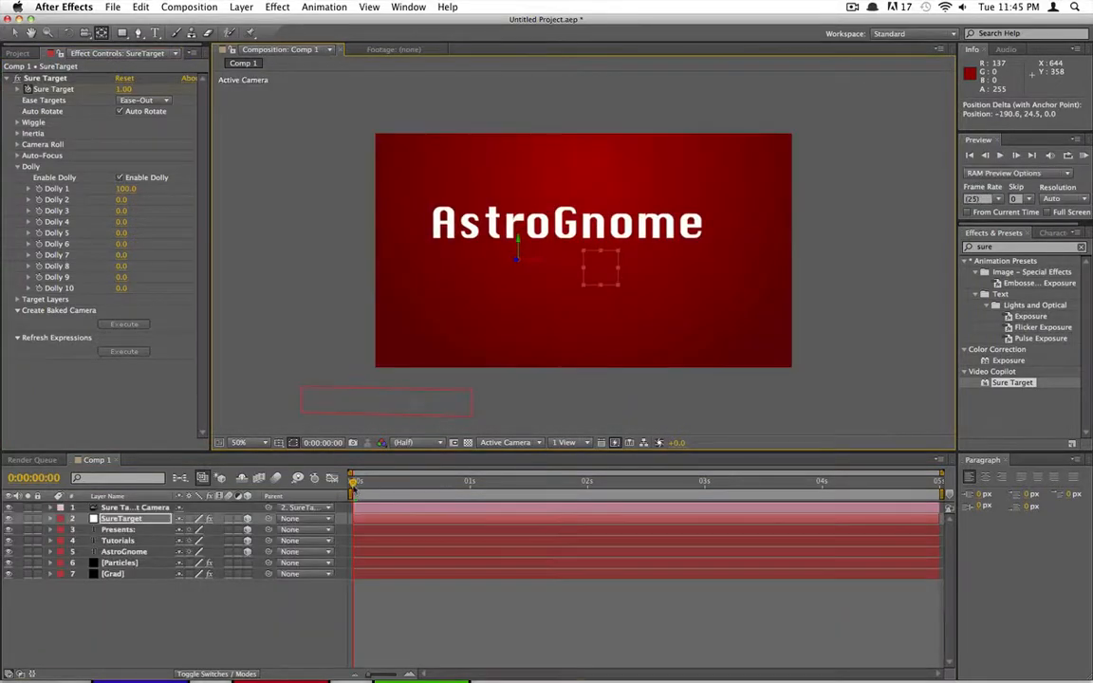
- Set Dolly 2 to -130 at 0:00:01:09 and Dolly 3 to 430 at 0:00:02:04
{"action": "left_click_drag", "start_coordinate": [355, 482], "coordinate": [513, 496]}
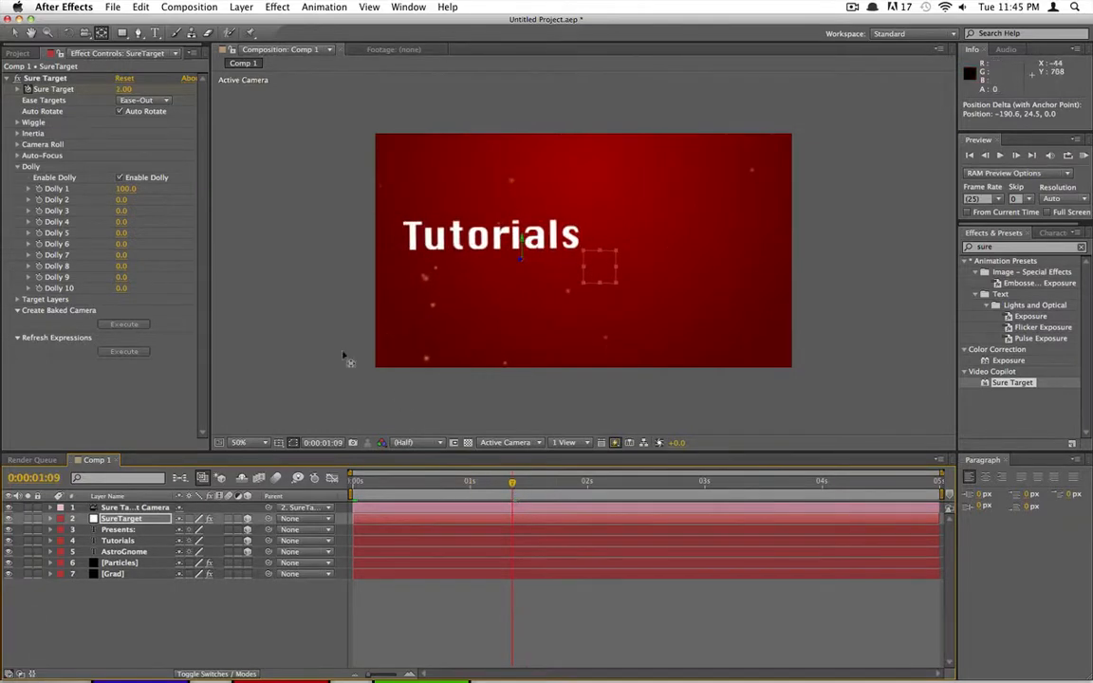
{"action": "left_click_drag", "start_coordinate": [121, 200], "coordinate": [112, 199]}
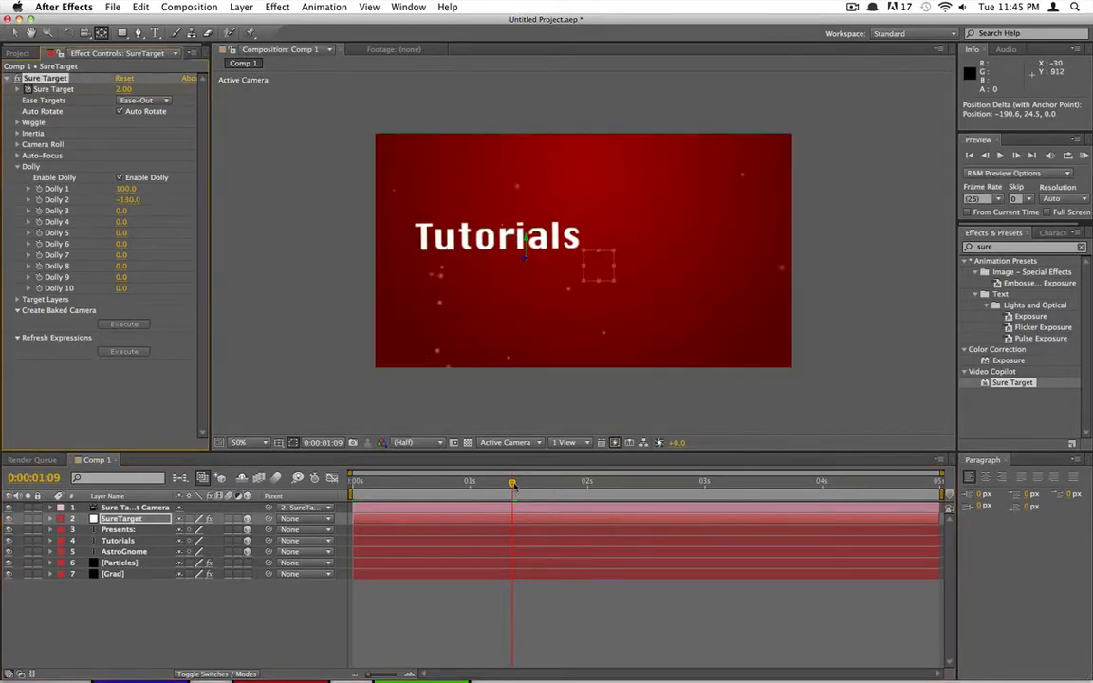
{"action": "left_click_drag", "start_coordinate": [513, 484], "coordinate": [606, 483]}
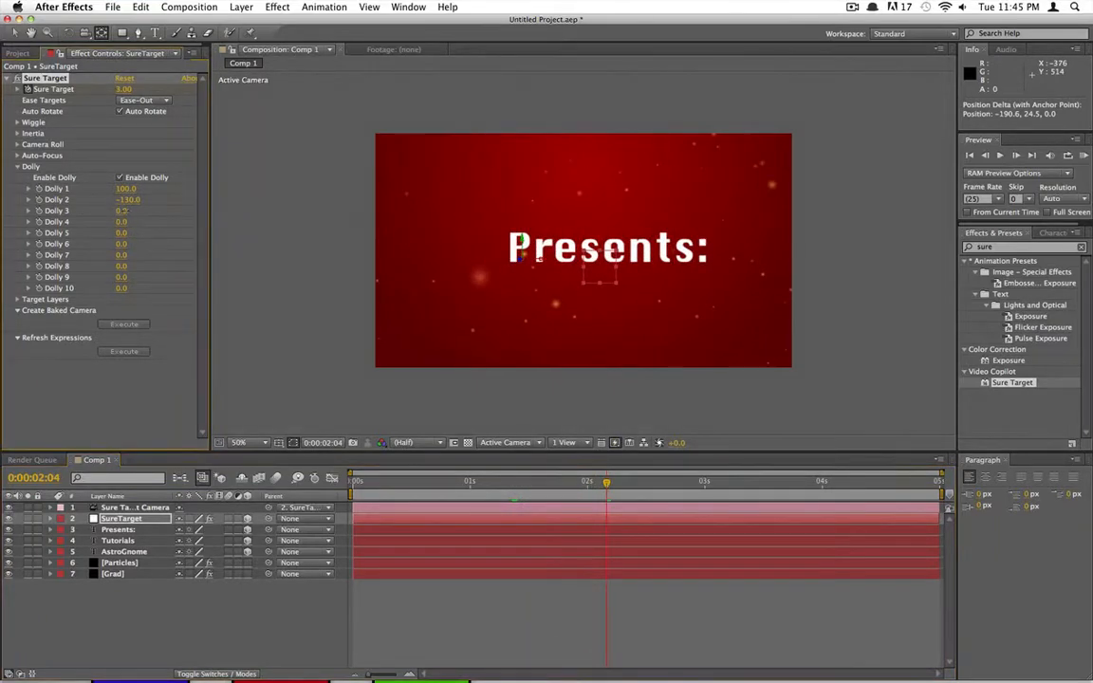
{"action": "left_click_drag", "start_coordinate": [121, 211], "coordinate": [136, 209]}
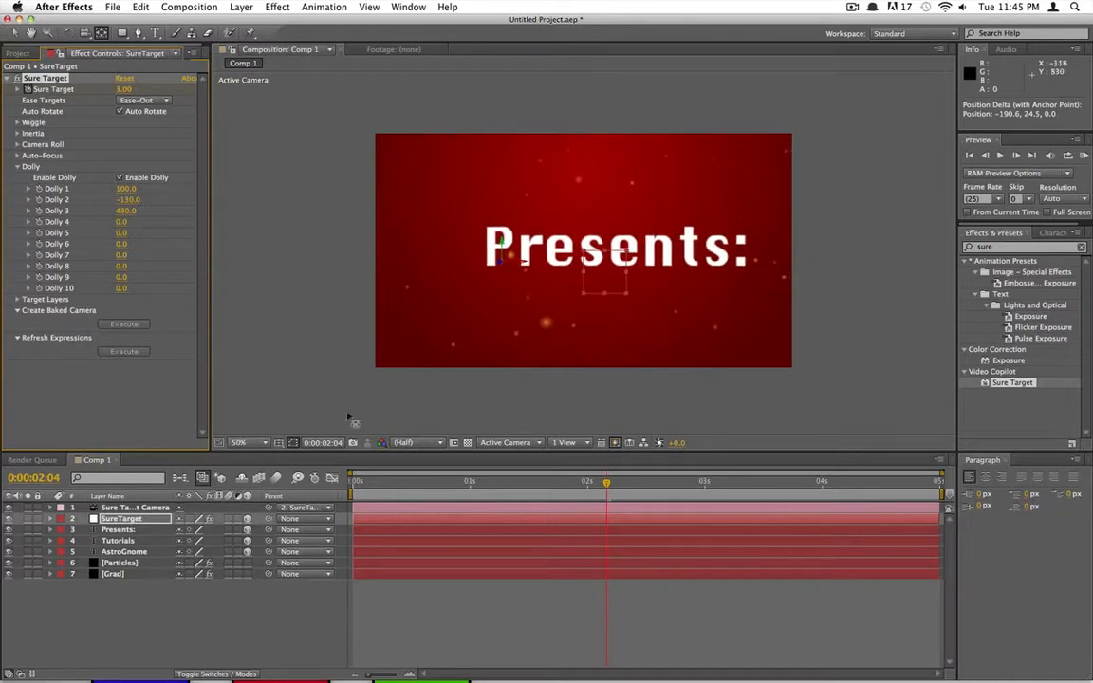
- Preview the dolly camera moves from the start of the composition through the Presents: text
{"action": "left_click_drag", "start_coordinate": [608, 483], "coordinate": [357, 481]}
{"action": "key", "text": "space"}
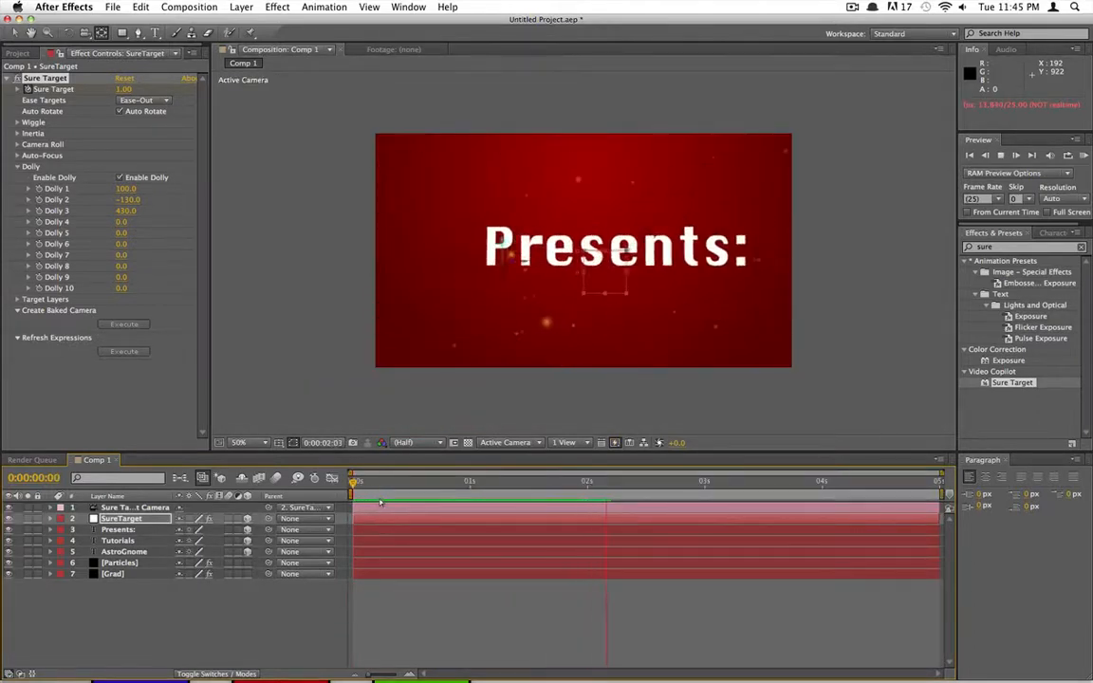
{"action": "key", "text": "space"}
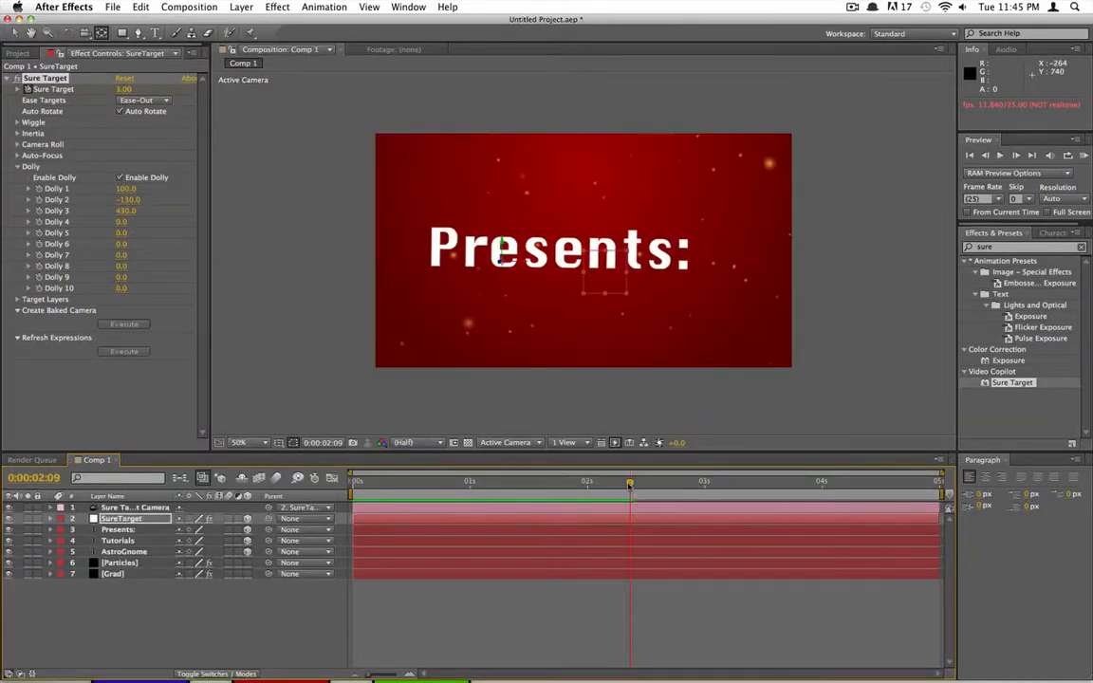
- Animate Dolly 3 by adding a keyframe at 0:00:02:08 and setting it to -380 at 0:00:04:00, and dismiss the error after scrubbing back
{"action": "left_click_drag", "start_coordinate": [633, 485], "coordinate": [625, 482]}
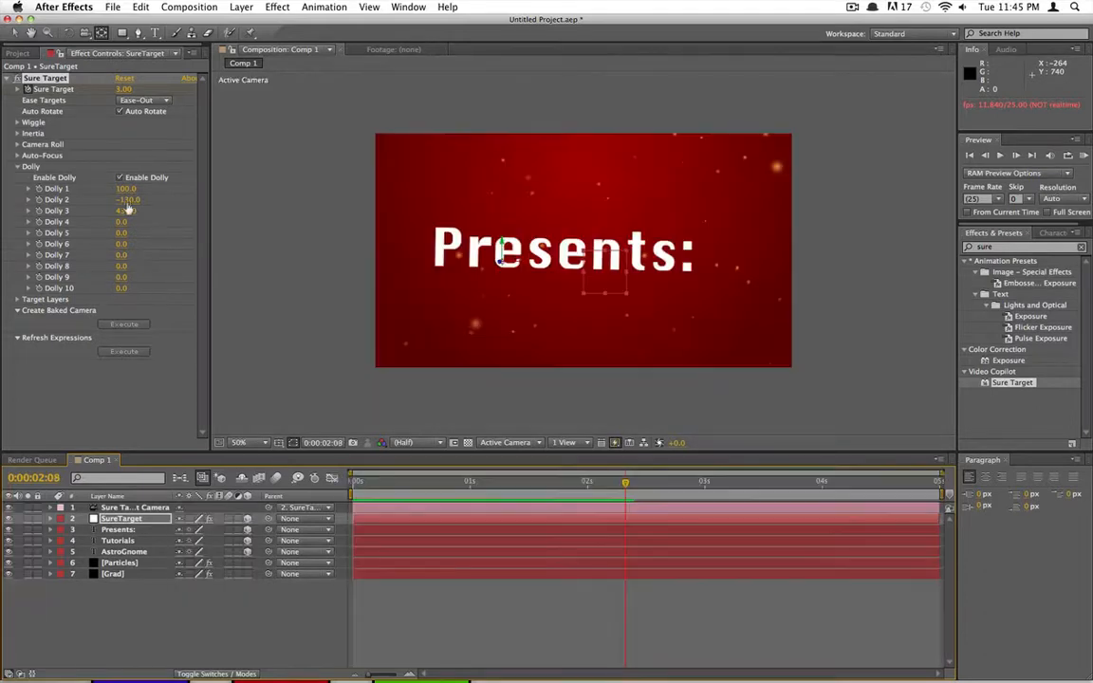
{"action": "left_click", "coordinate": [39, 212]}
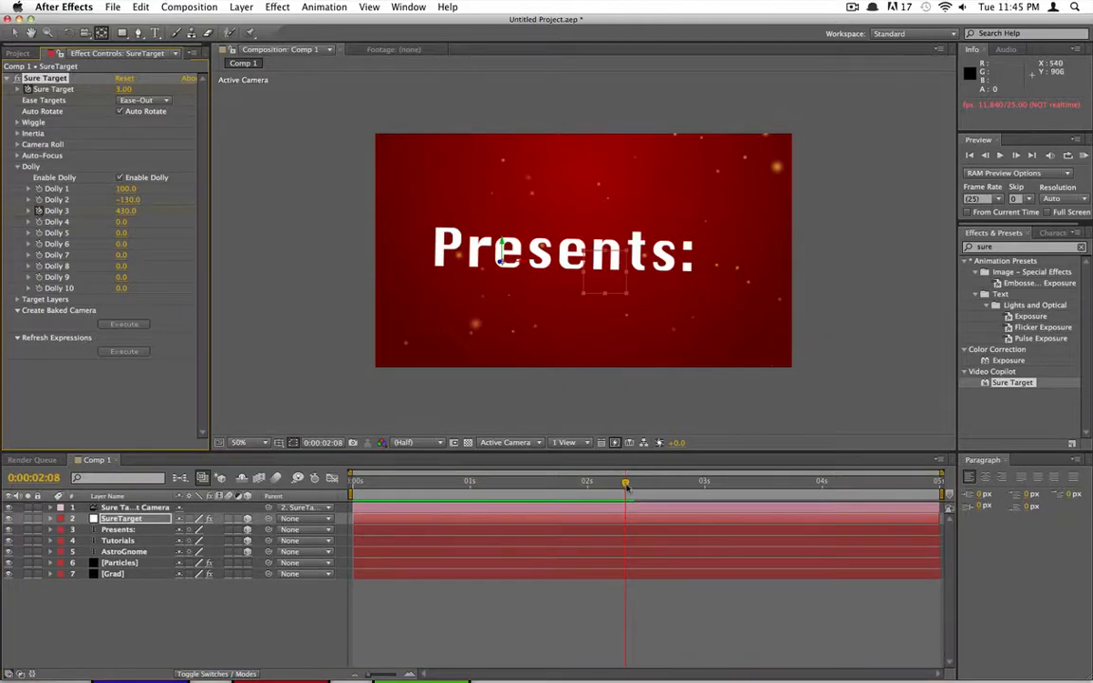
{"action": "left_click_drag", "start_coordinate": [625, 485], "coordinate": [822, 442]}
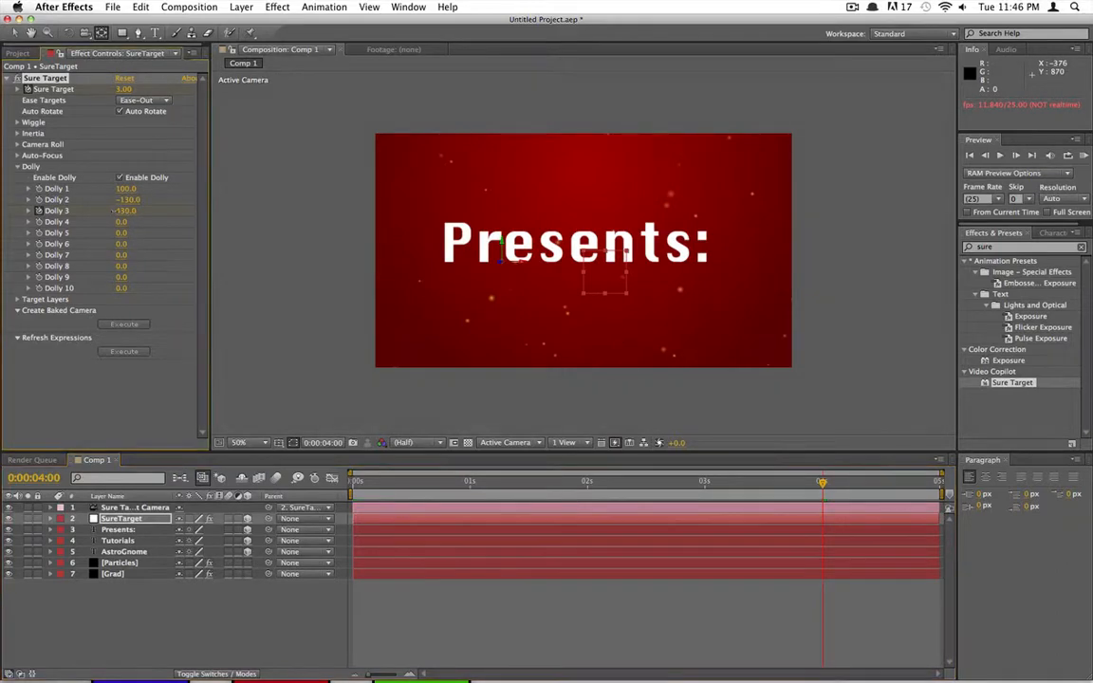
{"action": "left_click_drag", "start_coordinate": [122, 213], "coordinate": [75, 220]}
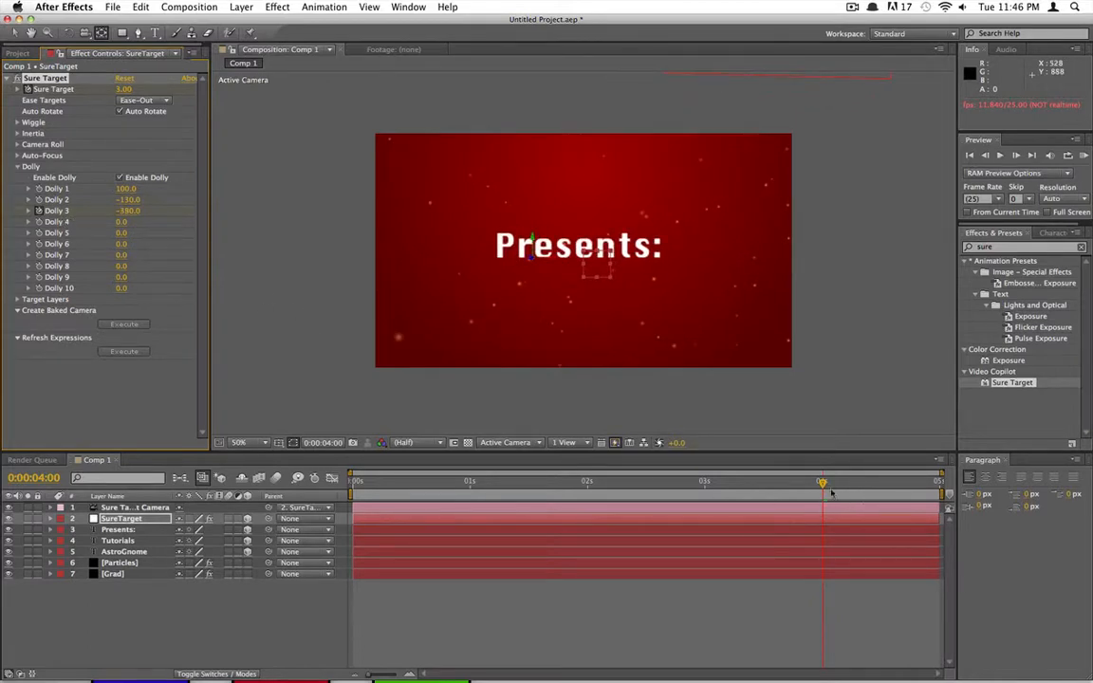
{"action": "left_click_drag", "start_coordinate": [831, 491], "coordinate": [370, 487]}
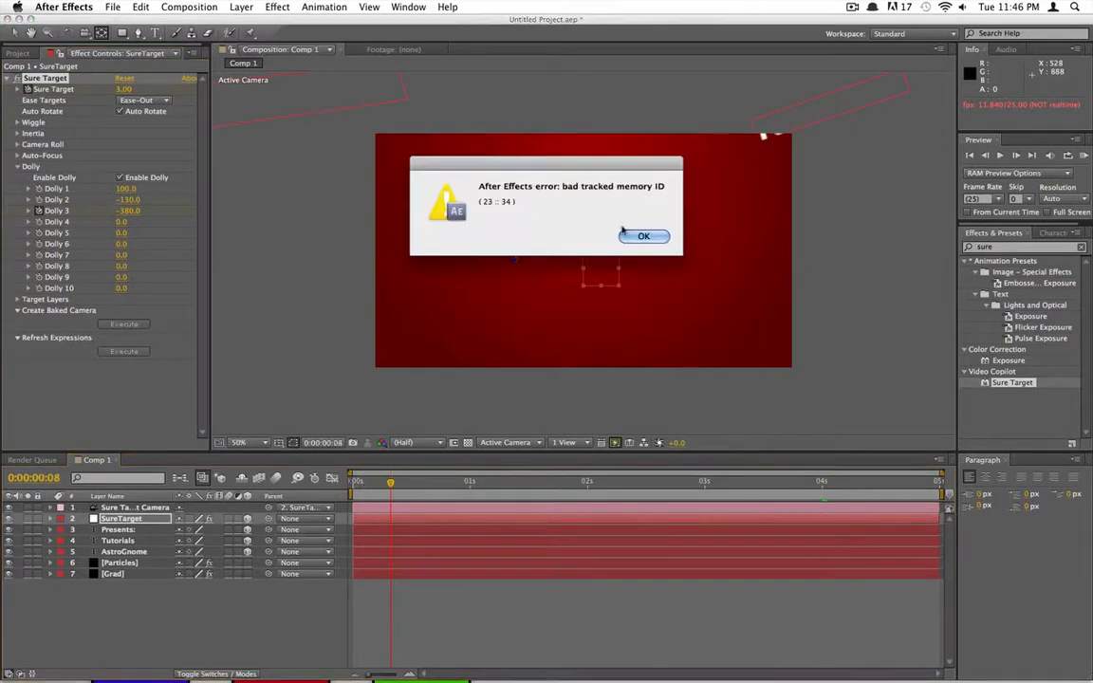
{"action": "left_click", "coordinate": [638, 237]}
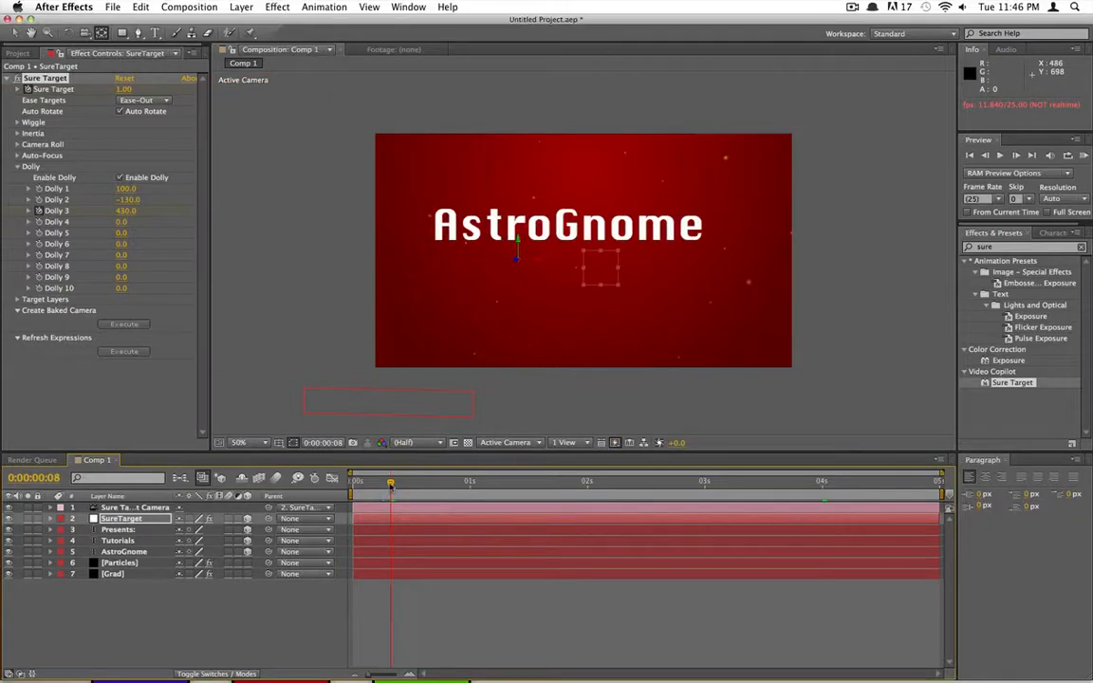
- Save the project as Tutorial Intro in the Movies/AstroGnome/Intros folder
{"action": "key", "text": "super+s"}
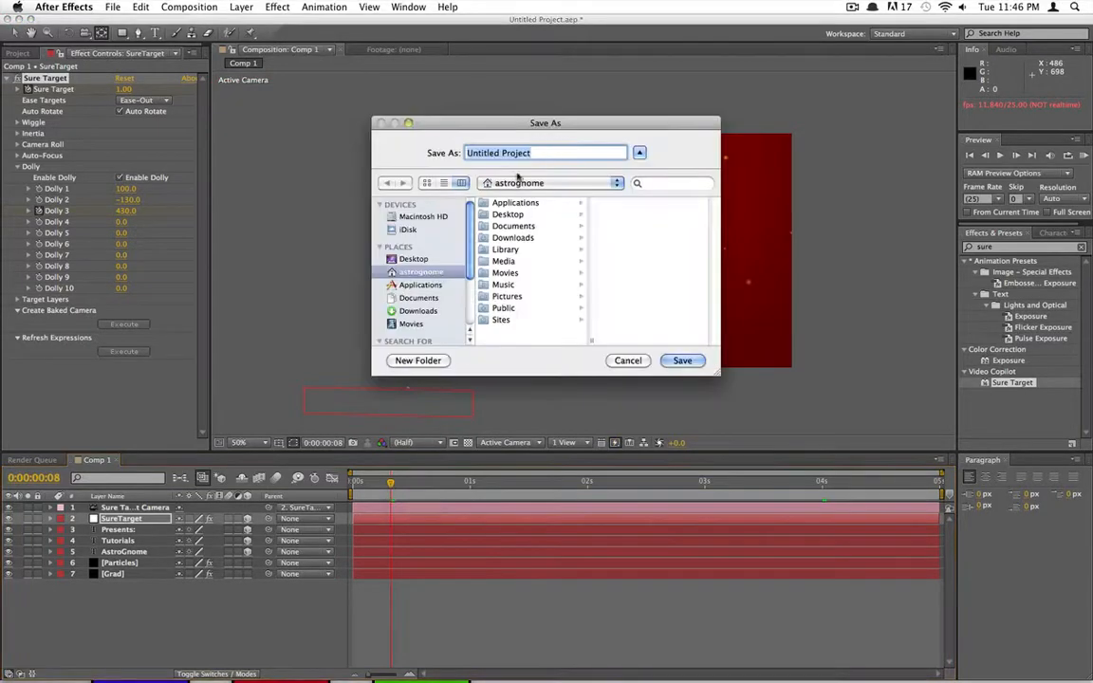
{"action": "left_click", "coordinate": [505, 273]}
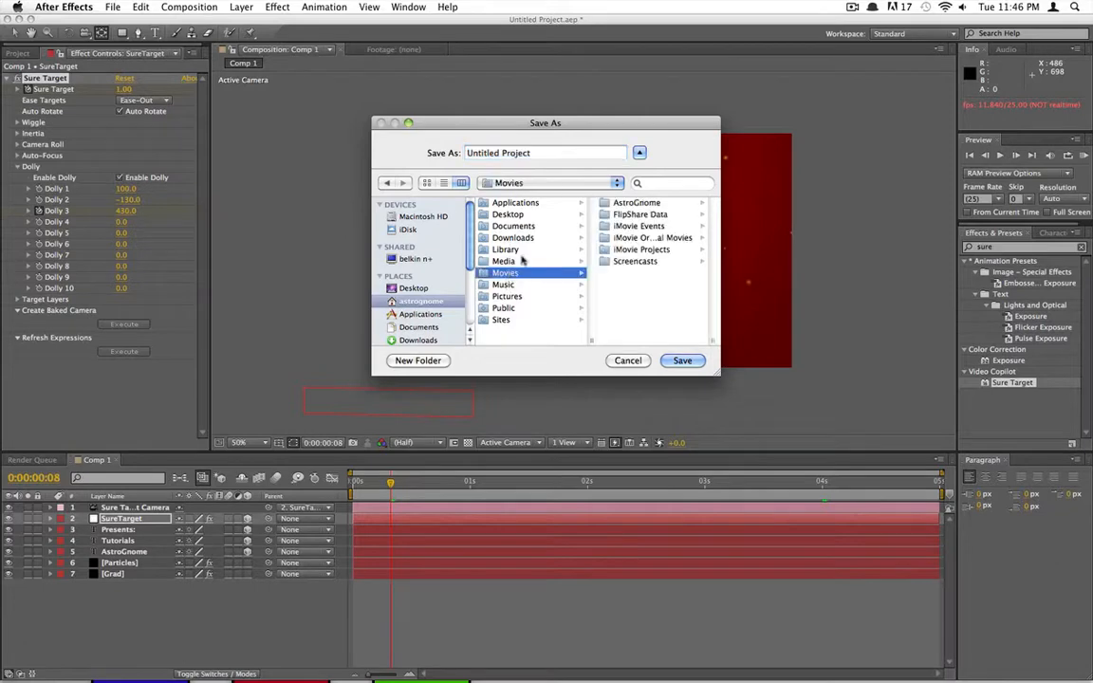
{"action": "left_click", "coordinate": [631, 203]}
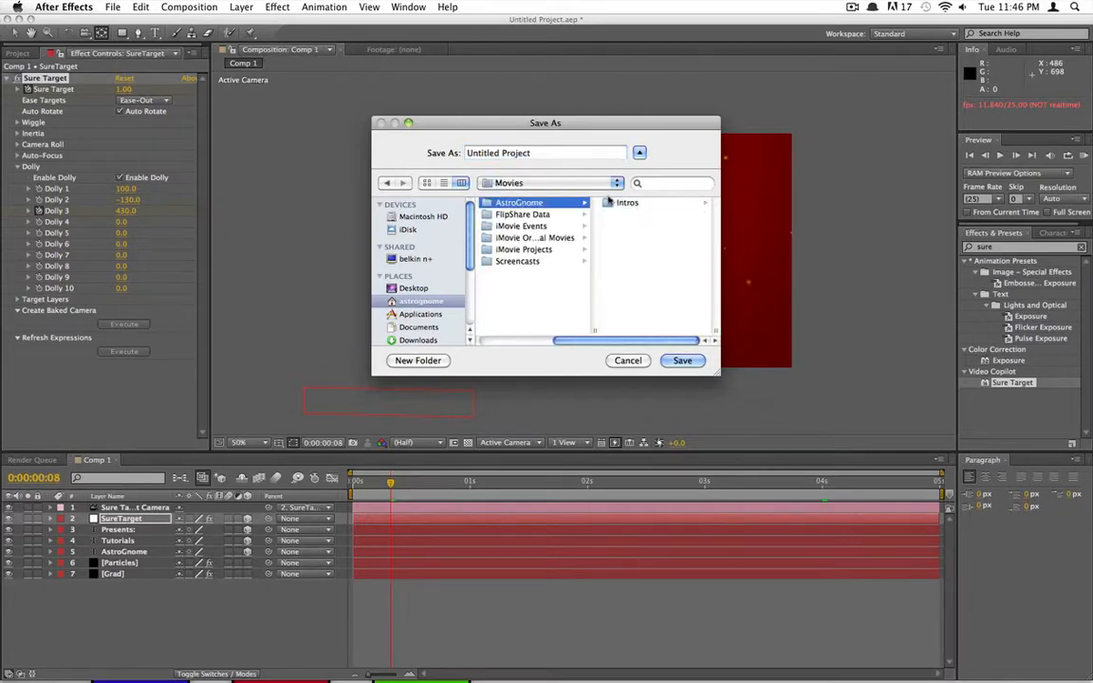
{"action": "left_click", "coordinate": [628, 203]}
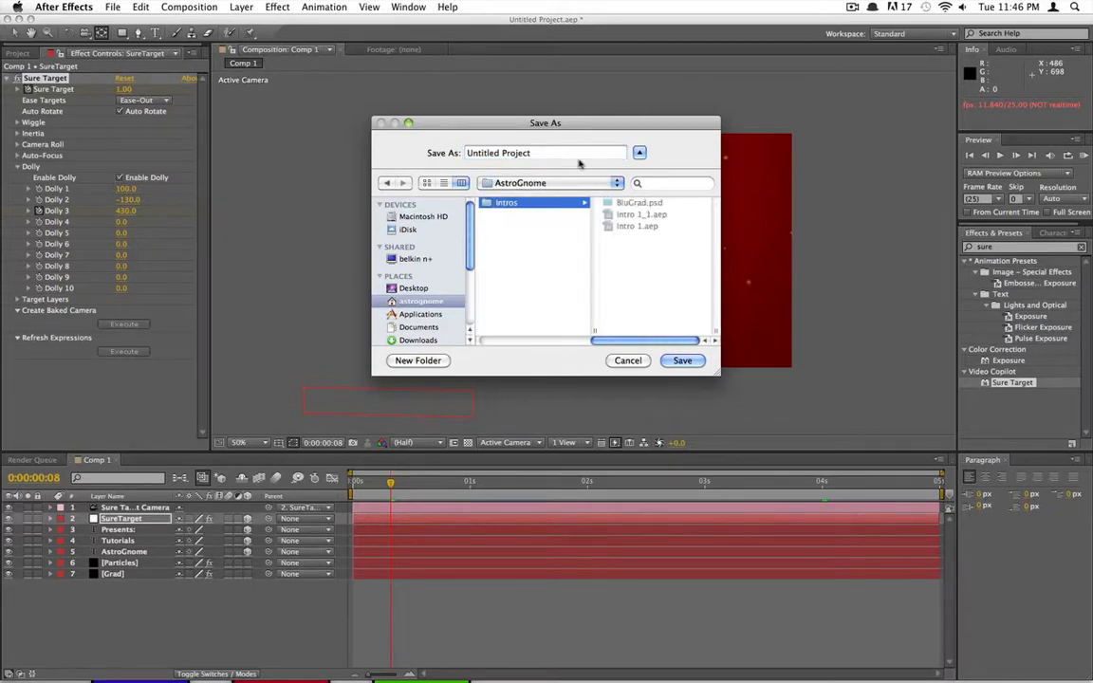
{"action": "left_click_drag", "start_coordinate": [543, 152], "coordinate": [395, 125]}
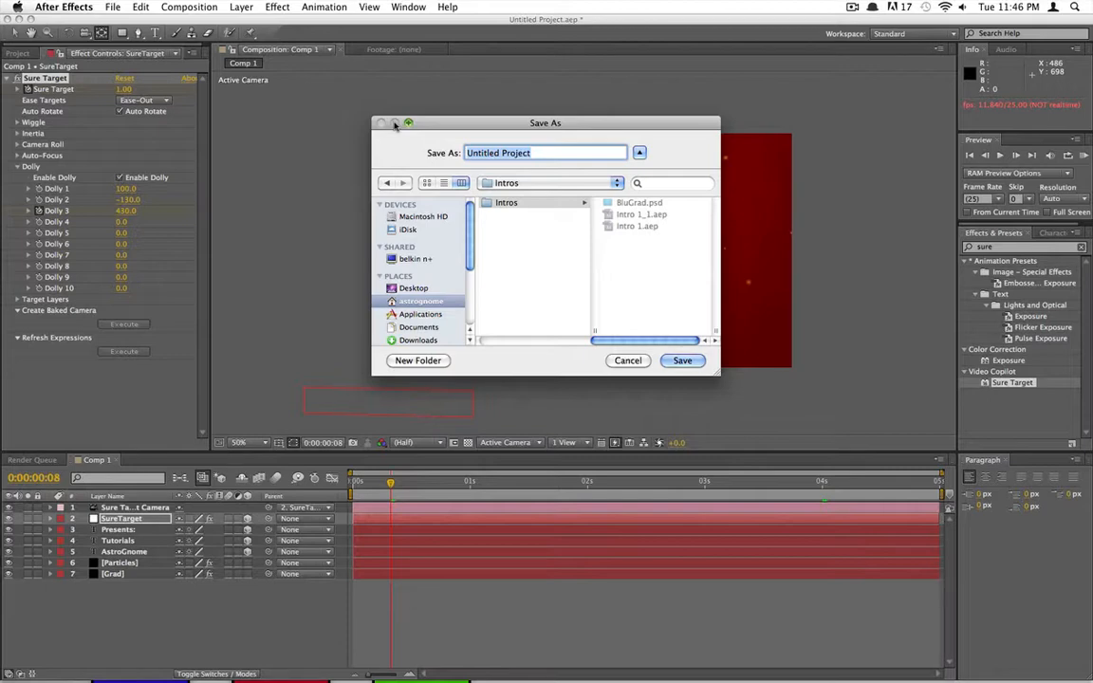
{"action": "type", "text": "Tuto"}
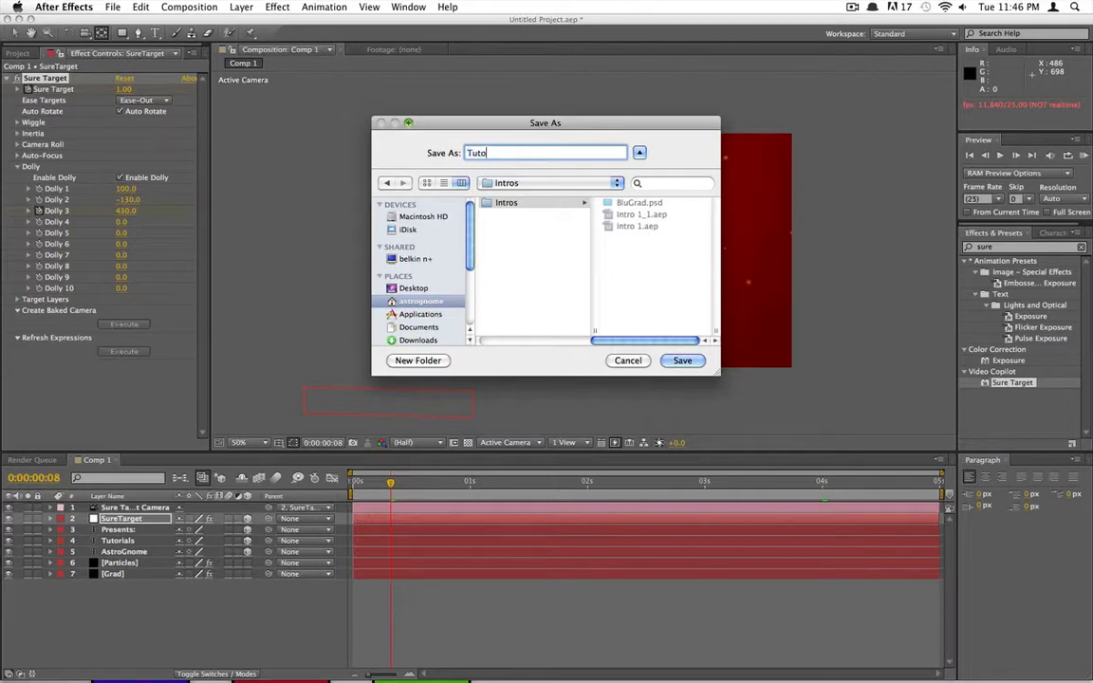
{"action": "type", "text": "rial It"}
{"action": "key", "text": "Return"}
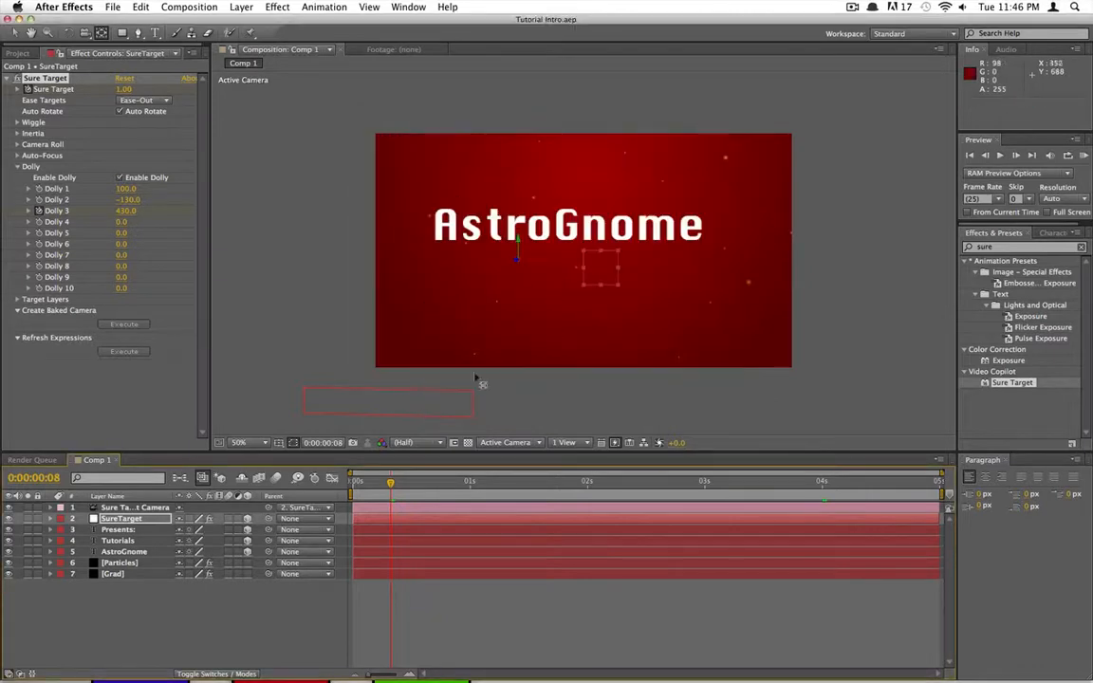
- Scrub the playhead back toward the start of the composition and dismiss the rendering plug-in error
{"action": "left_click_drag", "start_coordinate": [392, 488], "coordinate": [341, 482]}
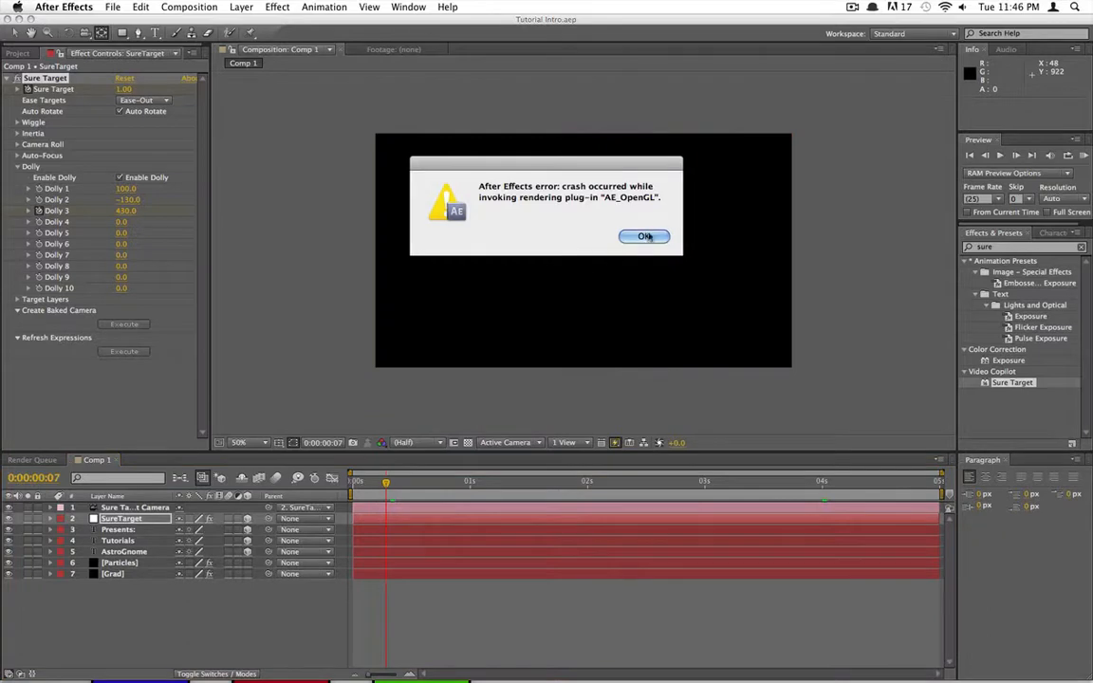
{"action": "left_click", "coordinate": [640, 304]}
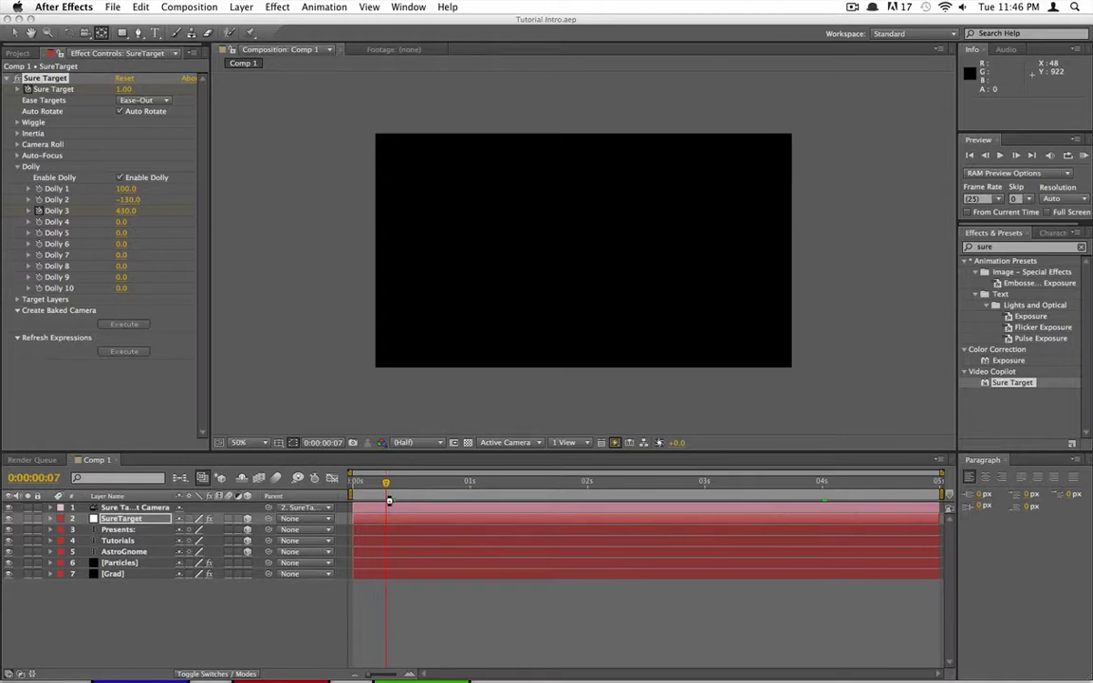
{"action": "left_click", "coordinate": [854, 6]}
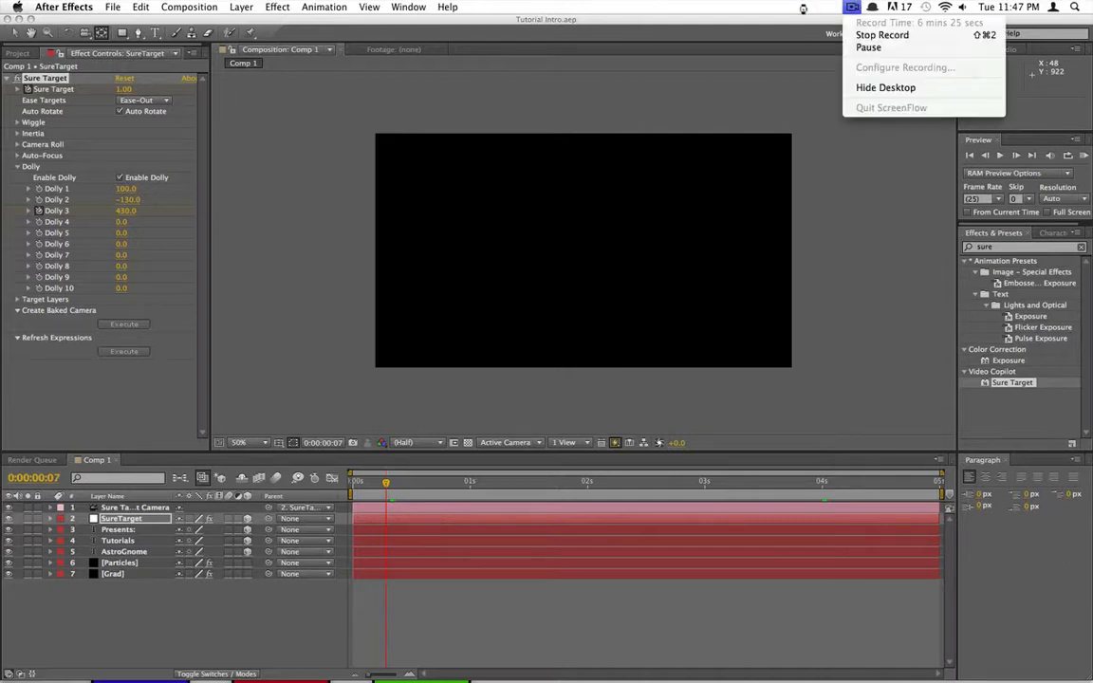
{"action": "left_click", "coordinate": [803, 9]}
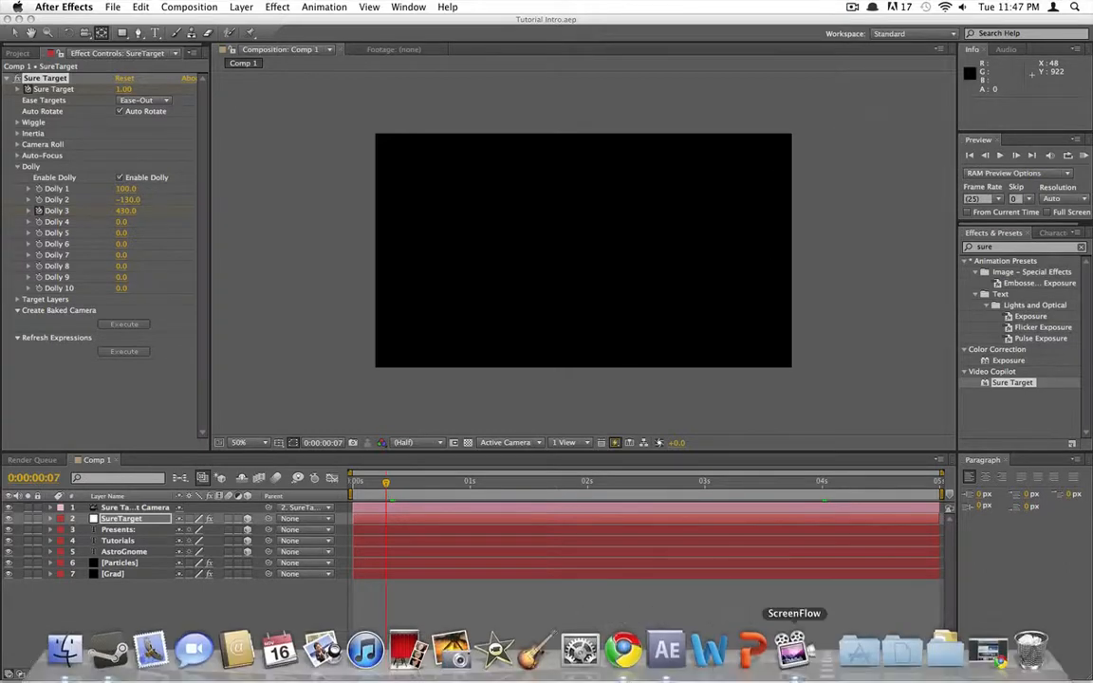
{"action": "left_click", "coordinate": [793, 653]}
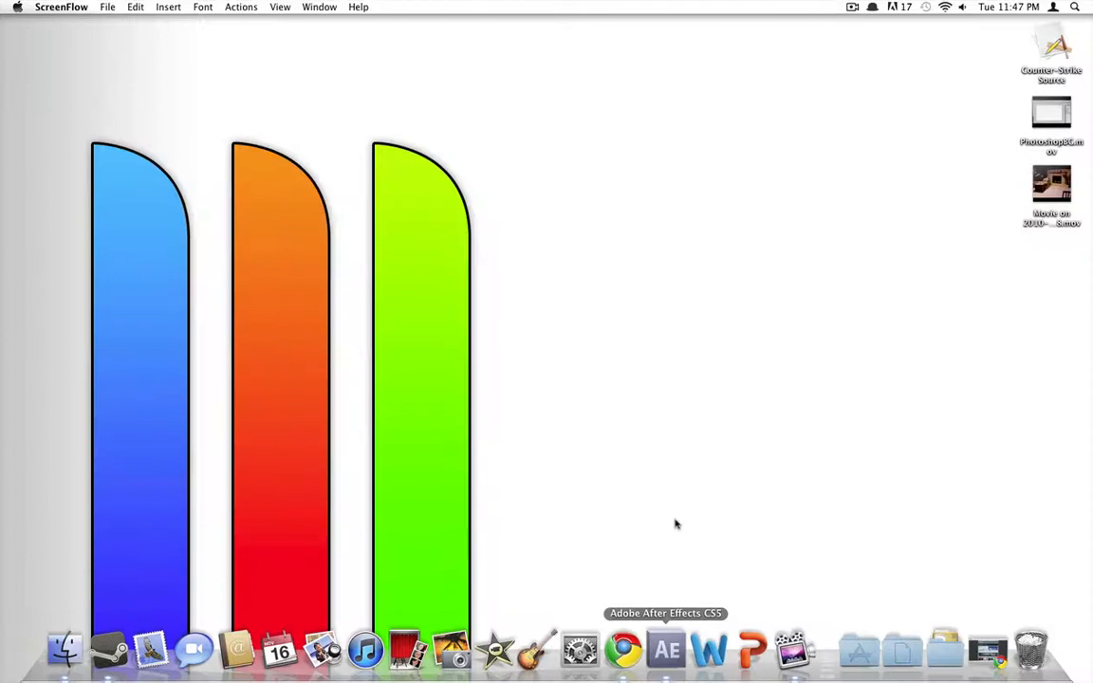
{"action": "left_click", "coordinate": [363, 499]}
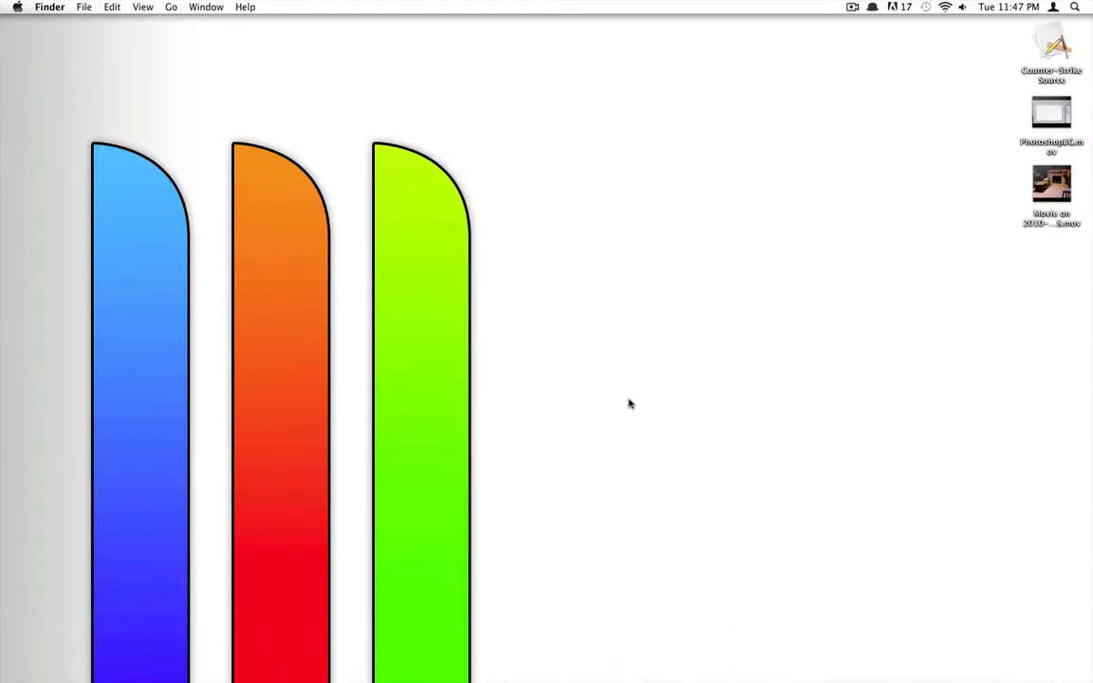
- Relaunch After Effects through the desktop launcher and reopen the recent project Tutorial Intro.aep
{"action": "left_click", "coordinate": [505, 241]}
{"action": "key", "text": "alt+space"}
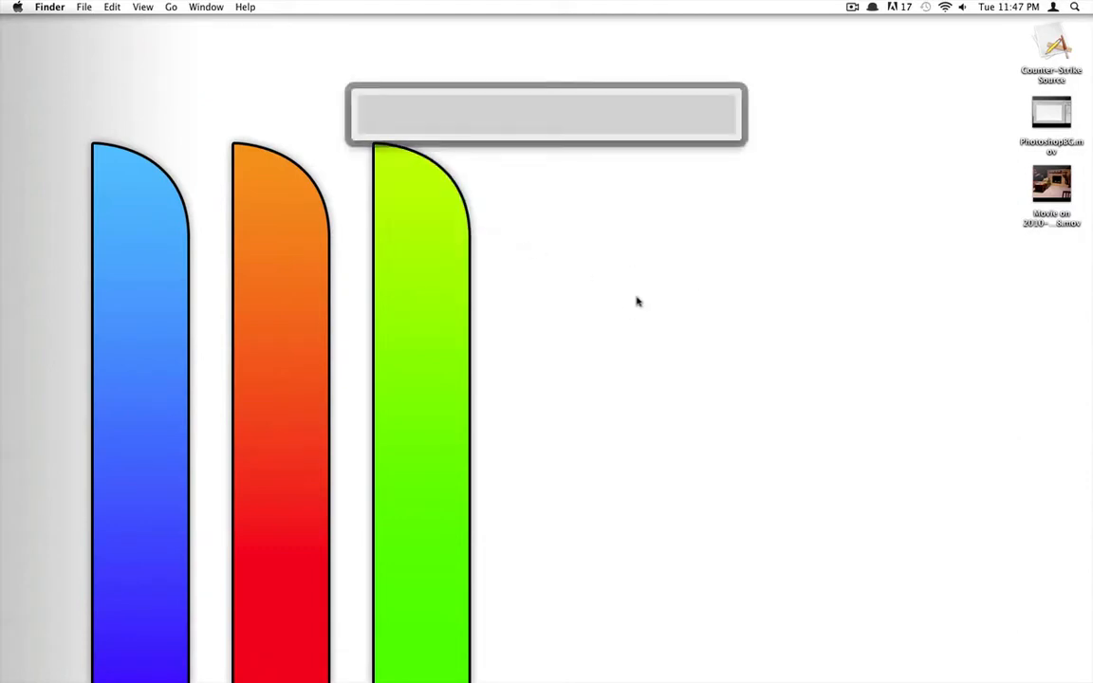
{"action": "type", "text": "af"}
{"action": "key", "text": "Return"}
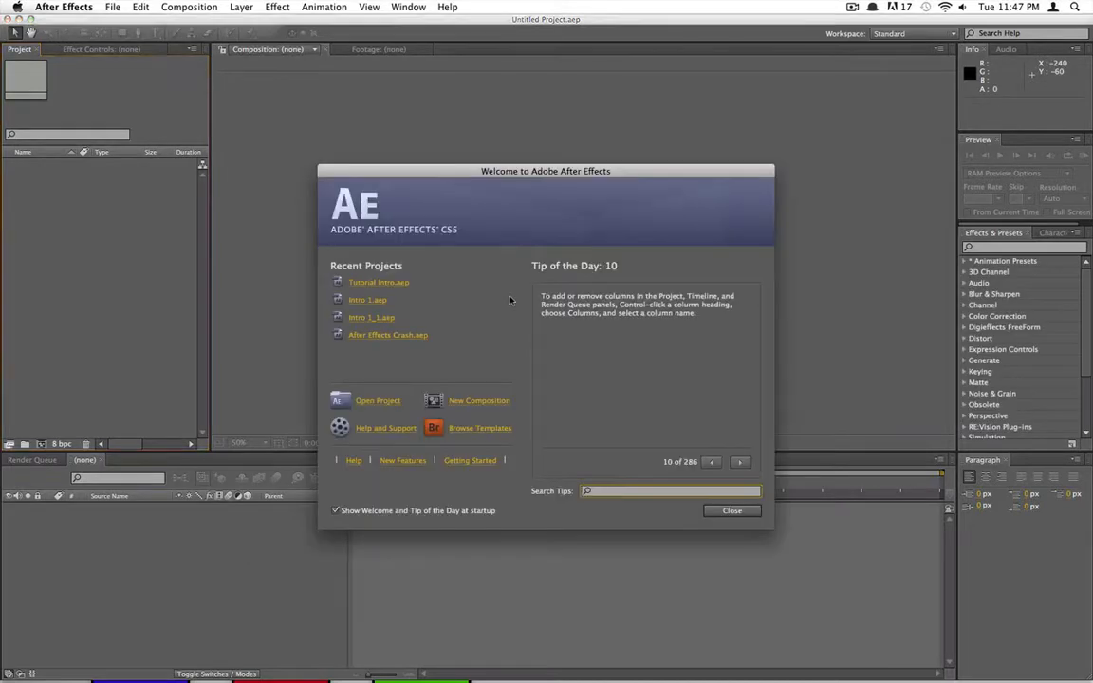
{"action": "left_click", "coordinate": [378, 282]}
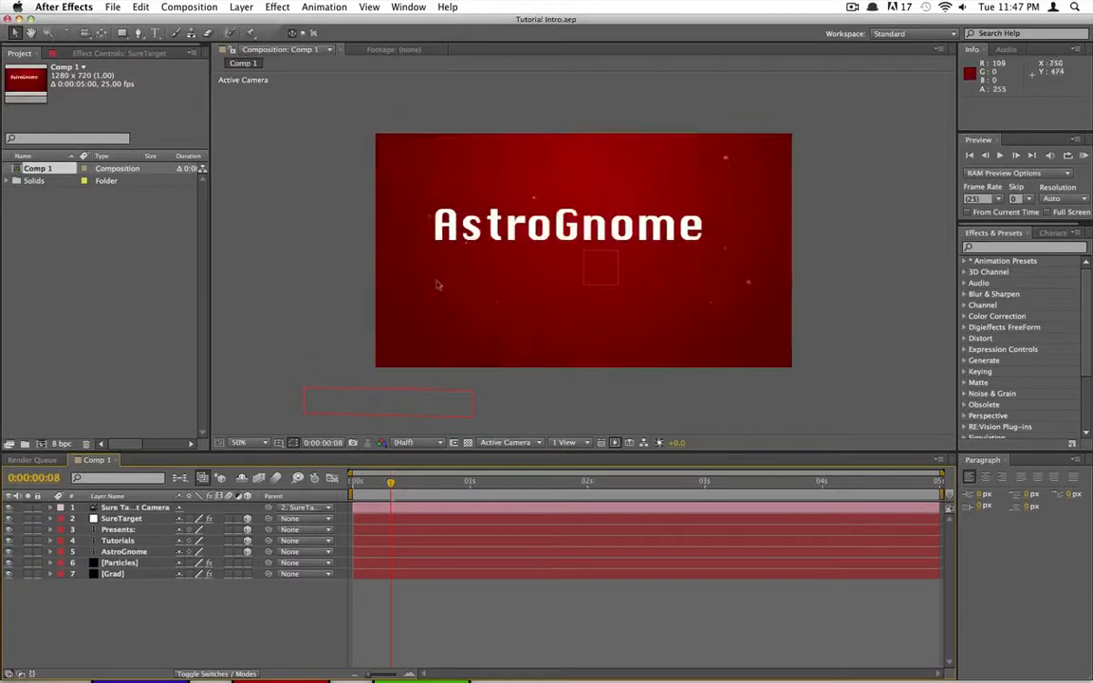
- Preview the reopened composition from frame 0 and cancel the crash report without submitting it
{"action": "left_click_drag", "start_coordinate": [390, 483], "coordinate": [353, 482]}
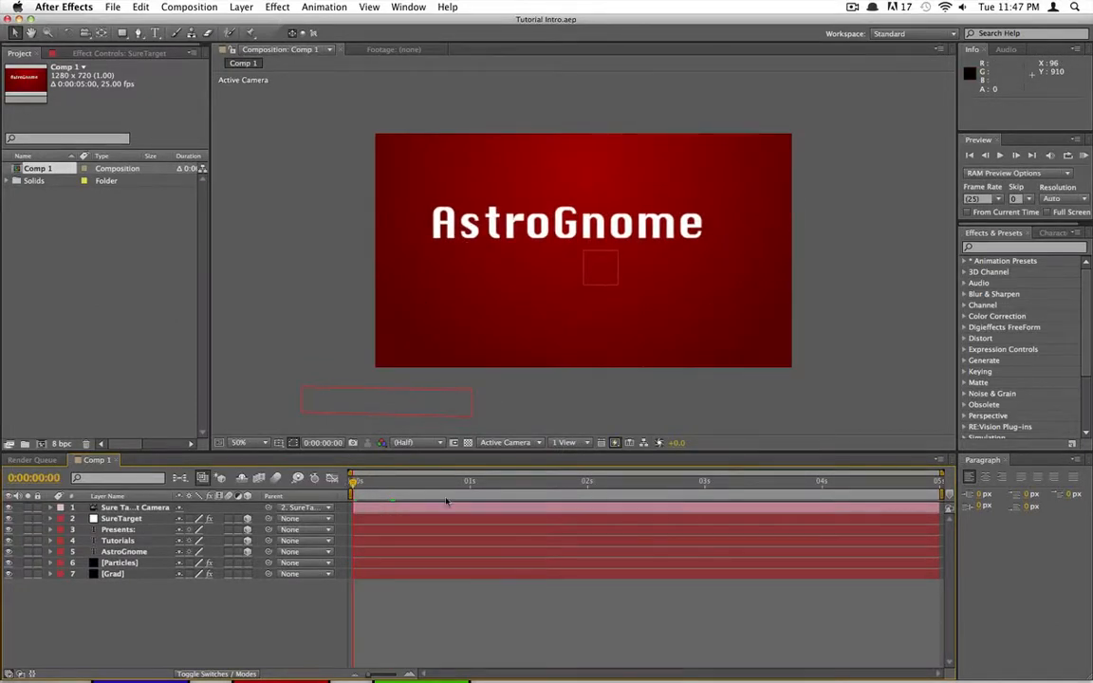
{"action": "key", "text": "space"}
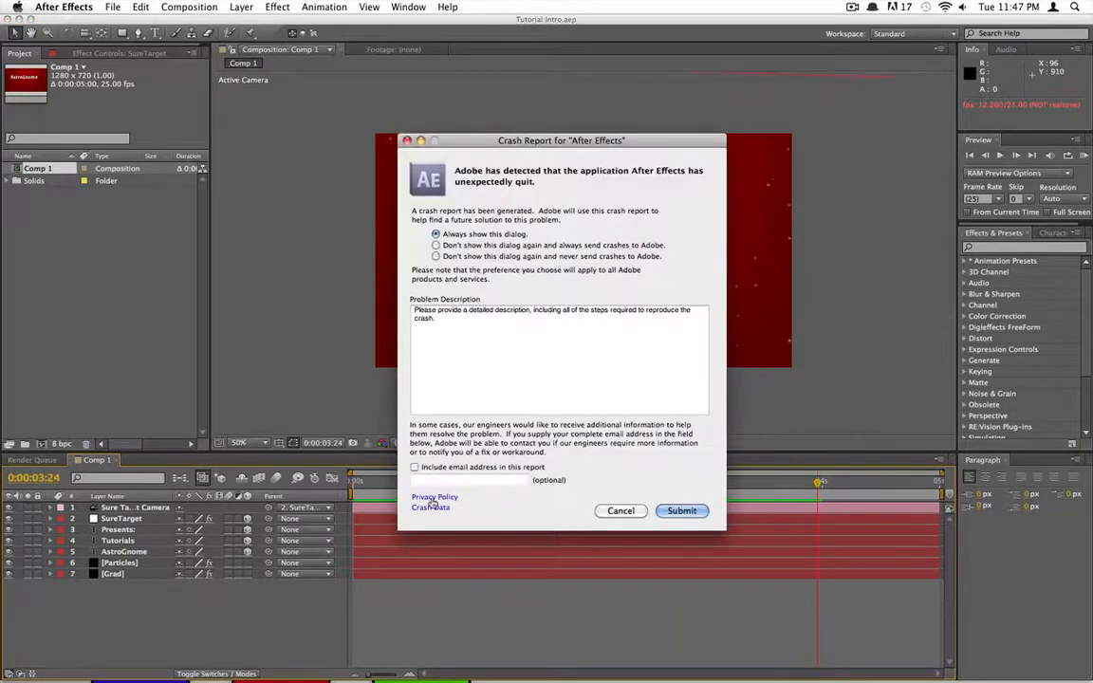
{"action": "left_click", "coordinate": [642, 515]}
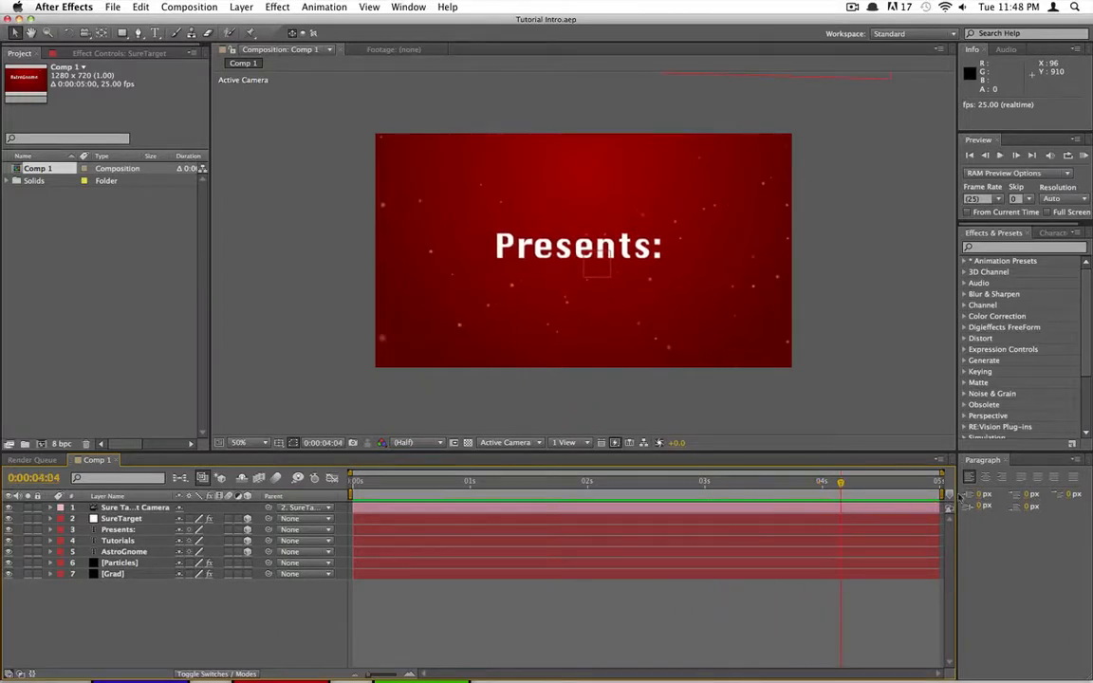
- Trim the ends of the Sure Target Camera and SureTarget layers back to the 4-second mark
{"action": "left_click_drag", "start_coordinate": [937, 507], "coordinate": [893, 522]}
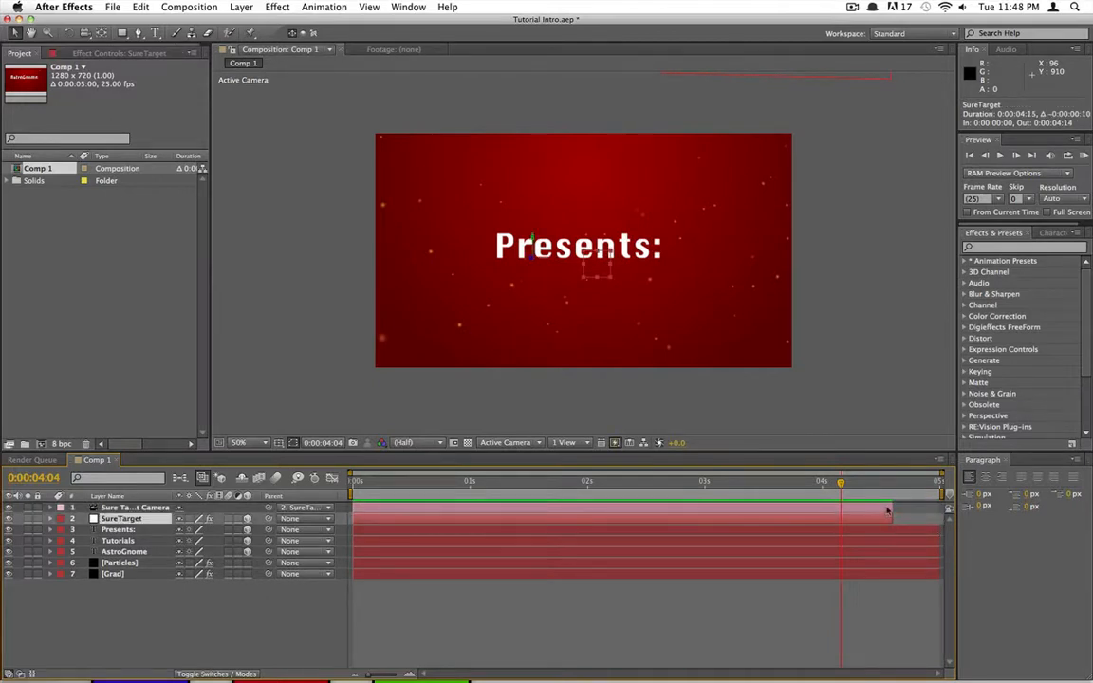
{"action": "left_click_drag", "start_coordinate": [893, 507], "coordinate": [822, 509]}
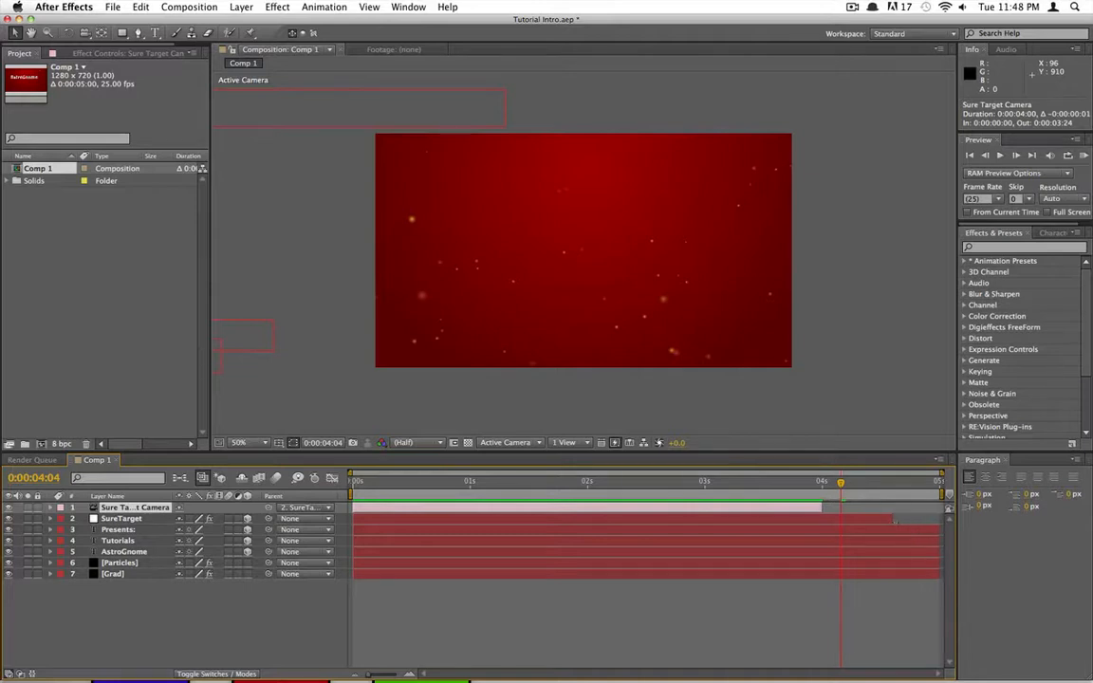
{"action": "key", "text": "h"}
{"action": "key", "text": "v"}
{"action": "left_click_drag", "start_coordinate": [893, 519], "coordinate": [822, 518]}
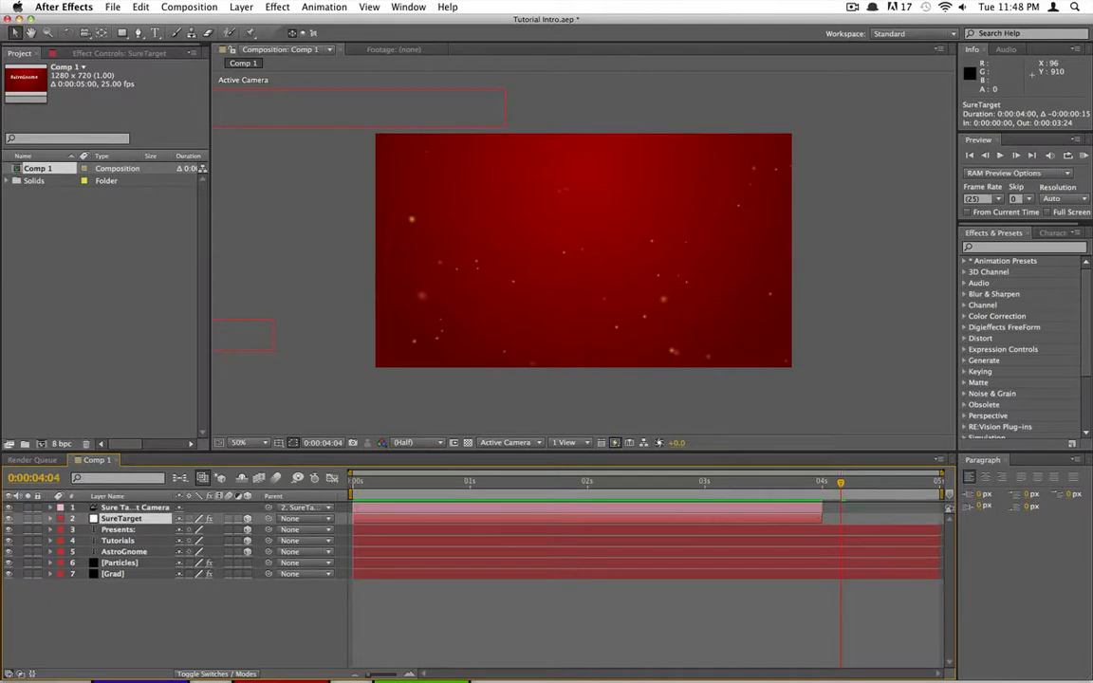
- Trim the ends of the Presents:, Tutorials, AstroGnome, Particles and Grad layers back to the 4-second mark
{"action": "left_click_drag", "start_coordinate": [938, 530], "coordinate": [822, 529]}
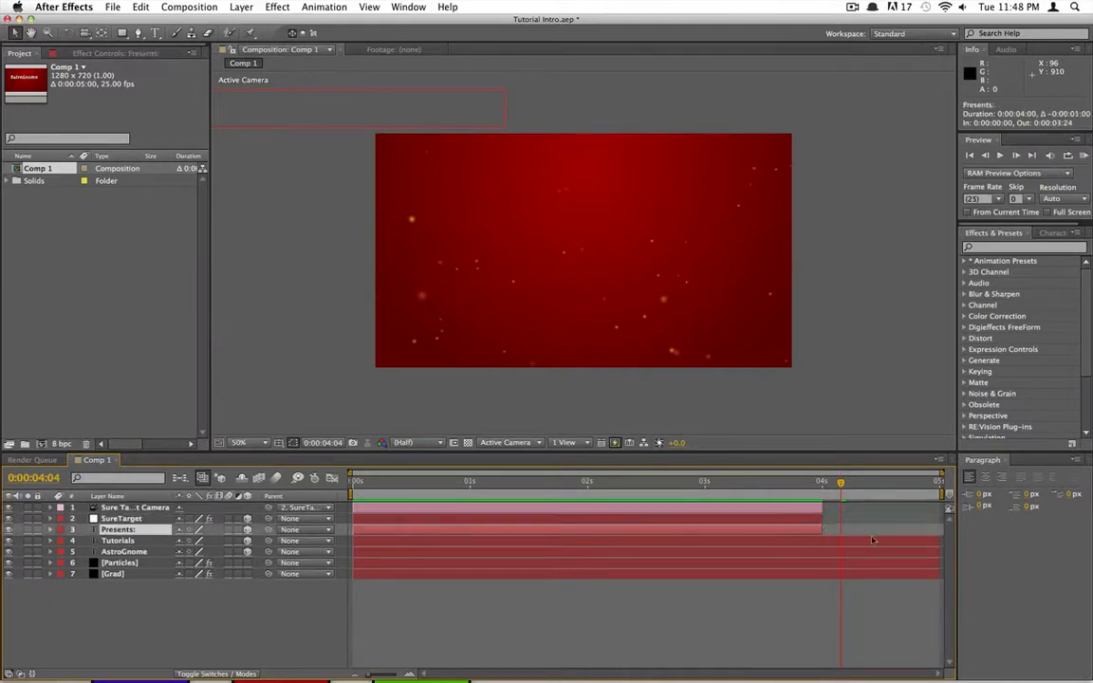
{"action": "left_click_drag", "start_coordinate": [937, 541], "coordinate": [822, 541]}
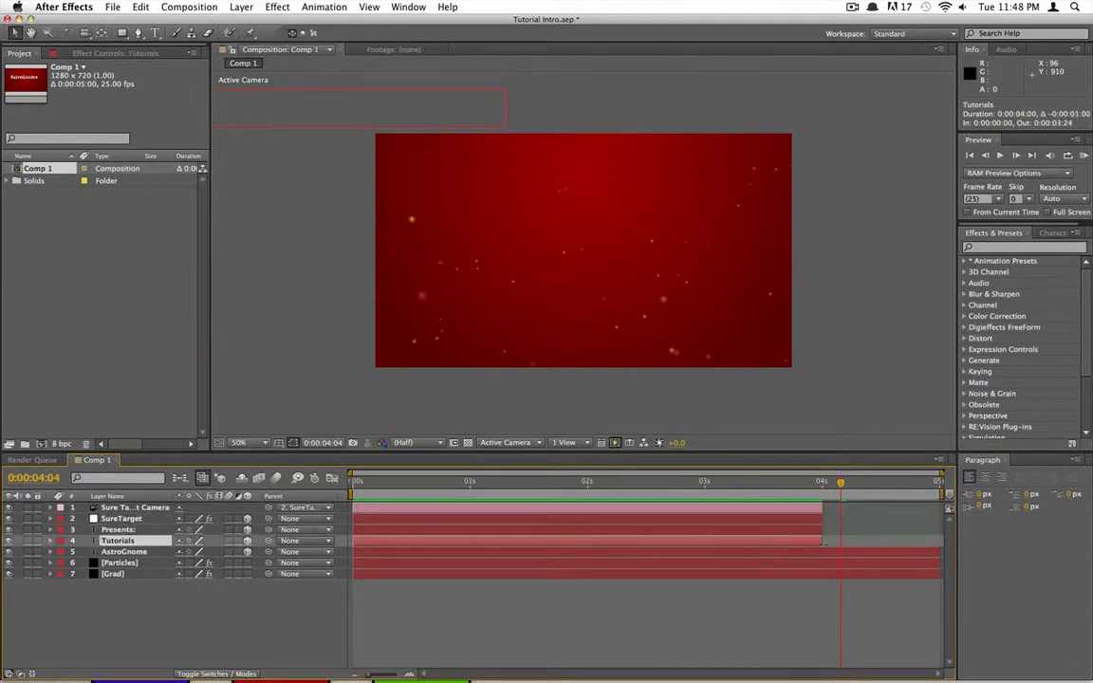
{"action": "left_click_drag", "start_coordinate": [938, 551], "coordinate": [822, 551]}
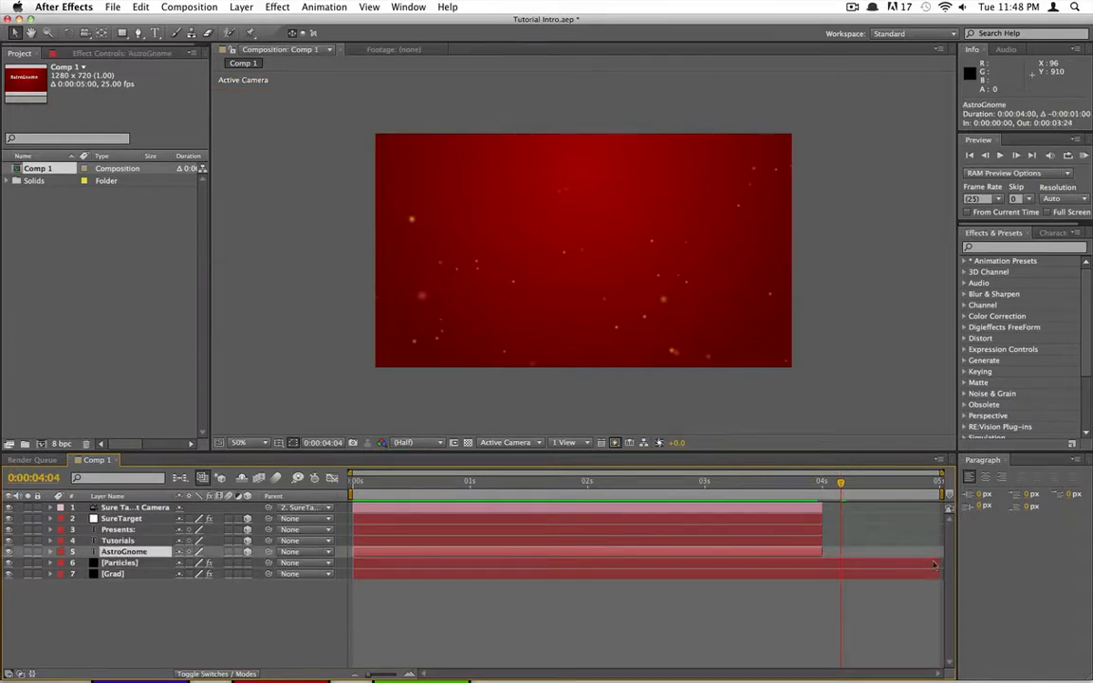
{"action": "left_click_drag", "start_coordinate": [938, 563], "coordinate": [822, 563]}
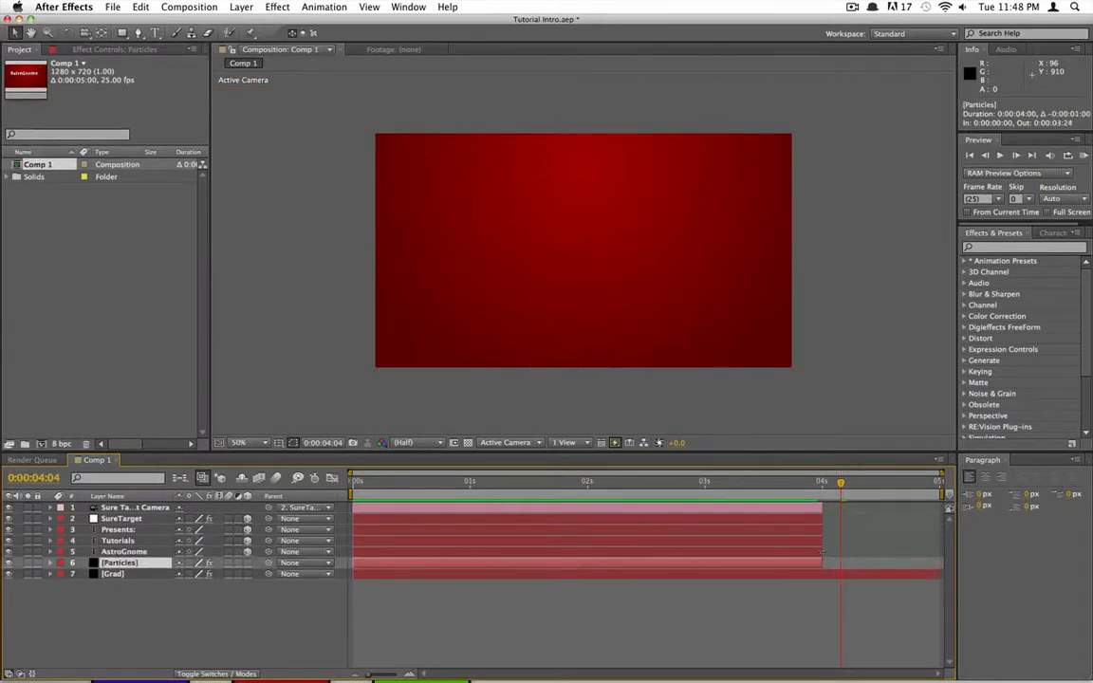
{"action": "left_click_drag", "start_coordinate": [938, 574], "coordinate": [815, 593]}
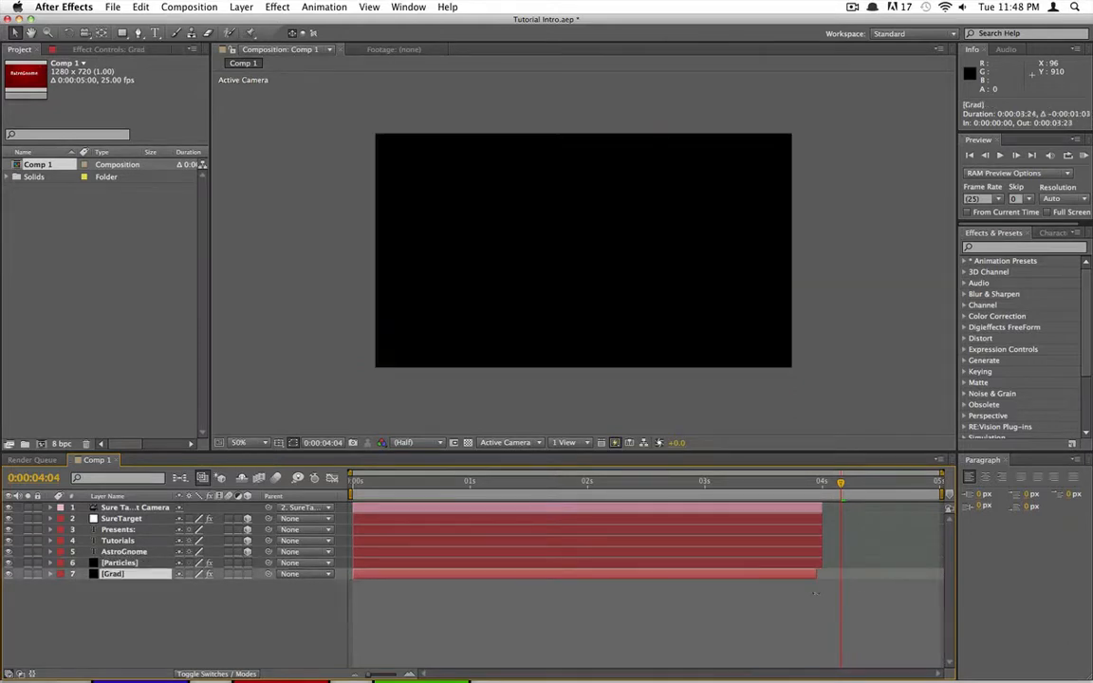
- Select all layers, try to adjust their ends together at the 4-second mark, and clear the selection
{"action": "left_click", "coordinate": [750, 518]}
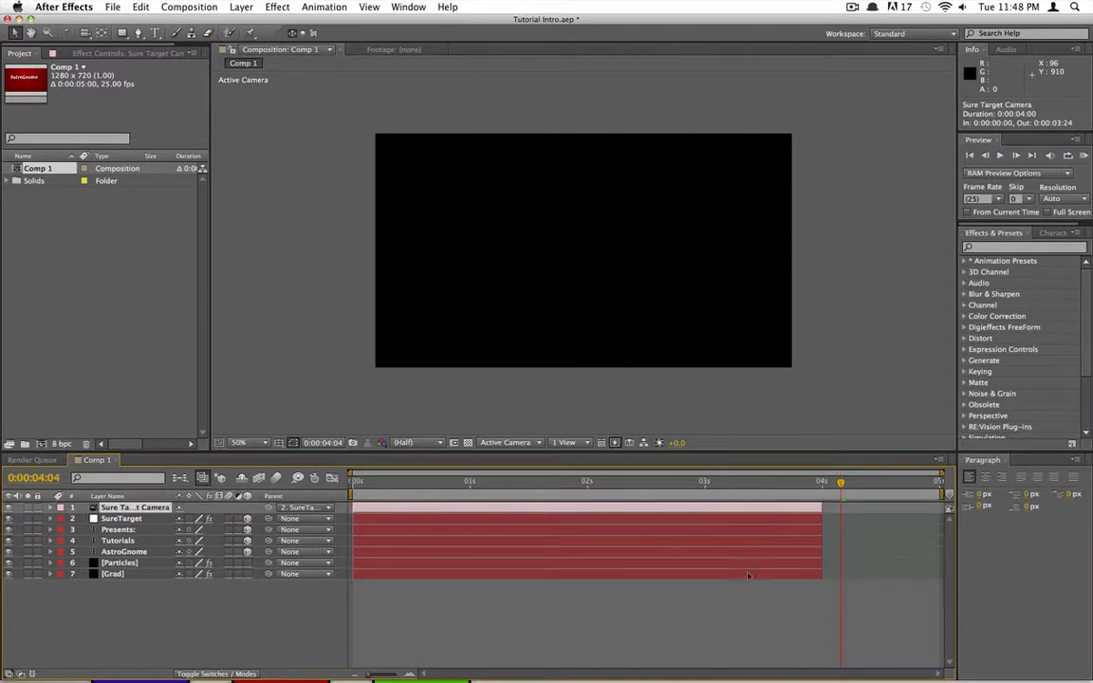
{"action": "key", "text": "super+a"}
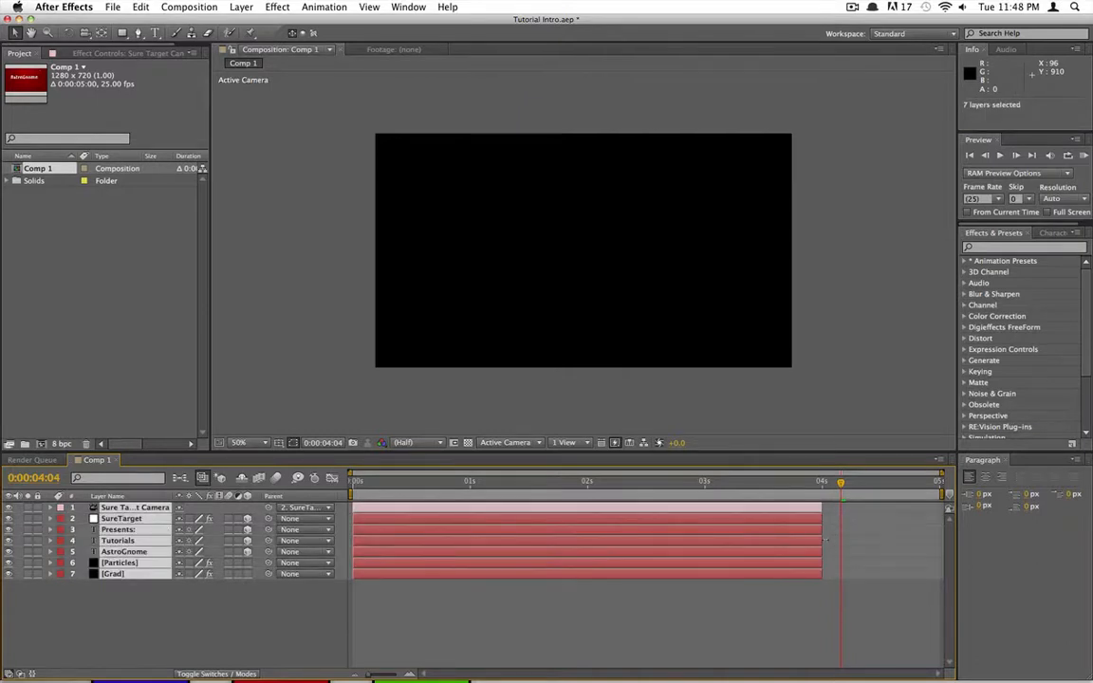
{"action": "left_click_drag", "start_coordinate": [823, 540], "coordinate": [824, 539]}
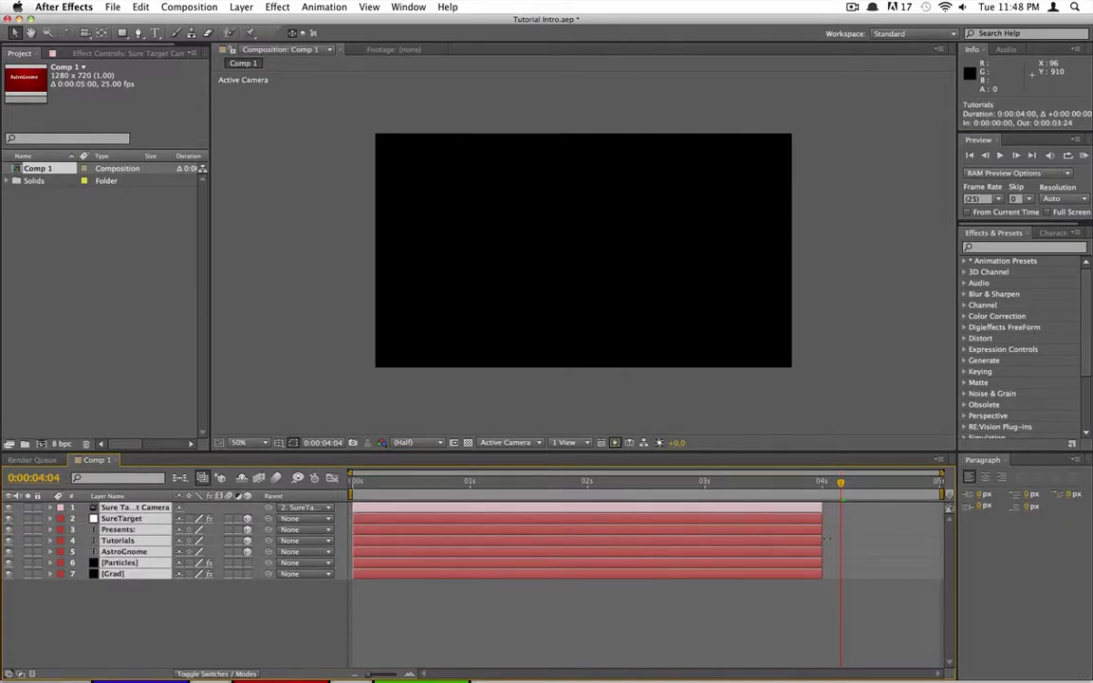
{"action": "left_click", "coordinate": [264, 313]}
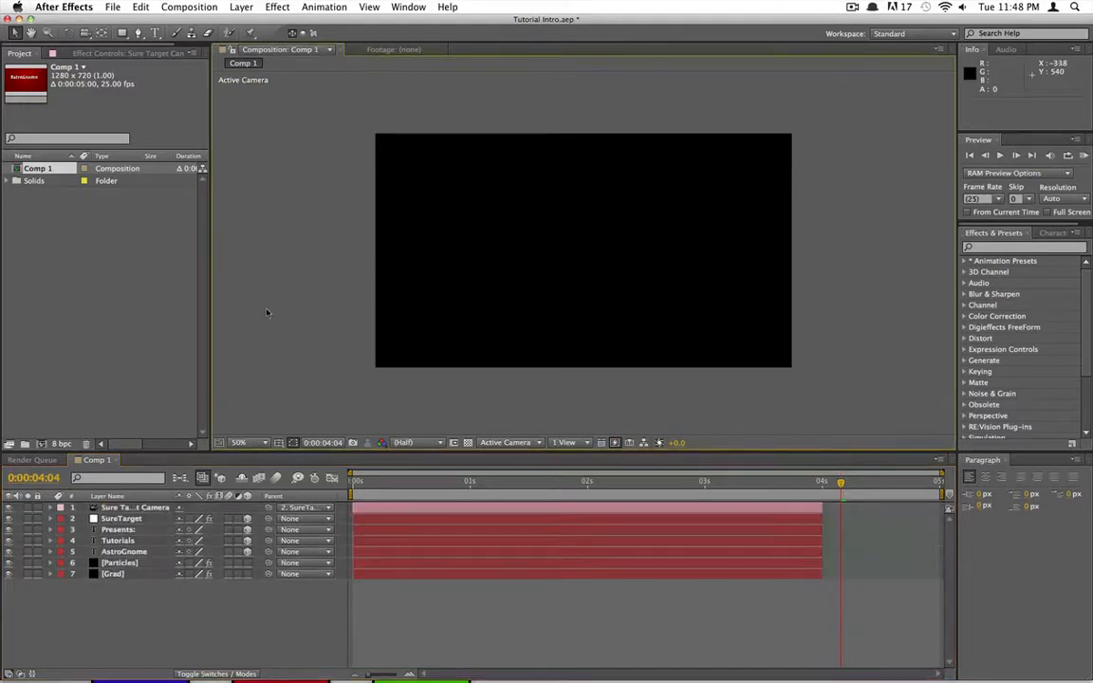
{"action": "left_click", "coordinate": [204, 8]}
{"action": "left_click", "coordinate": [207, 45]}
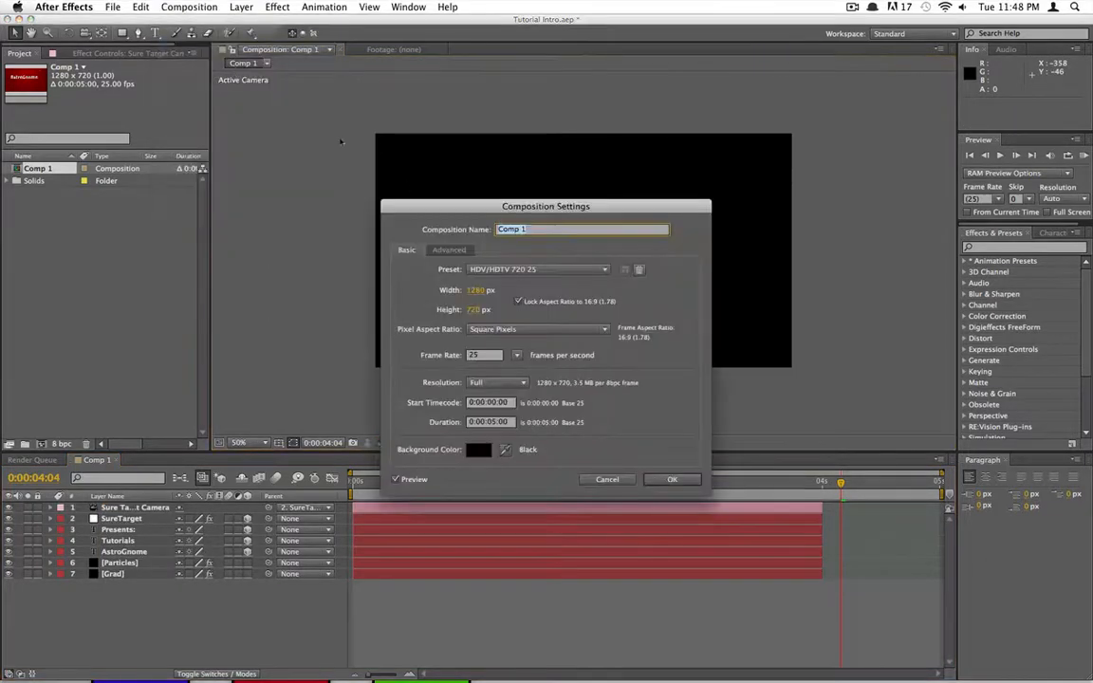
{"action": "left_click", "coordinate": [498, 424]}
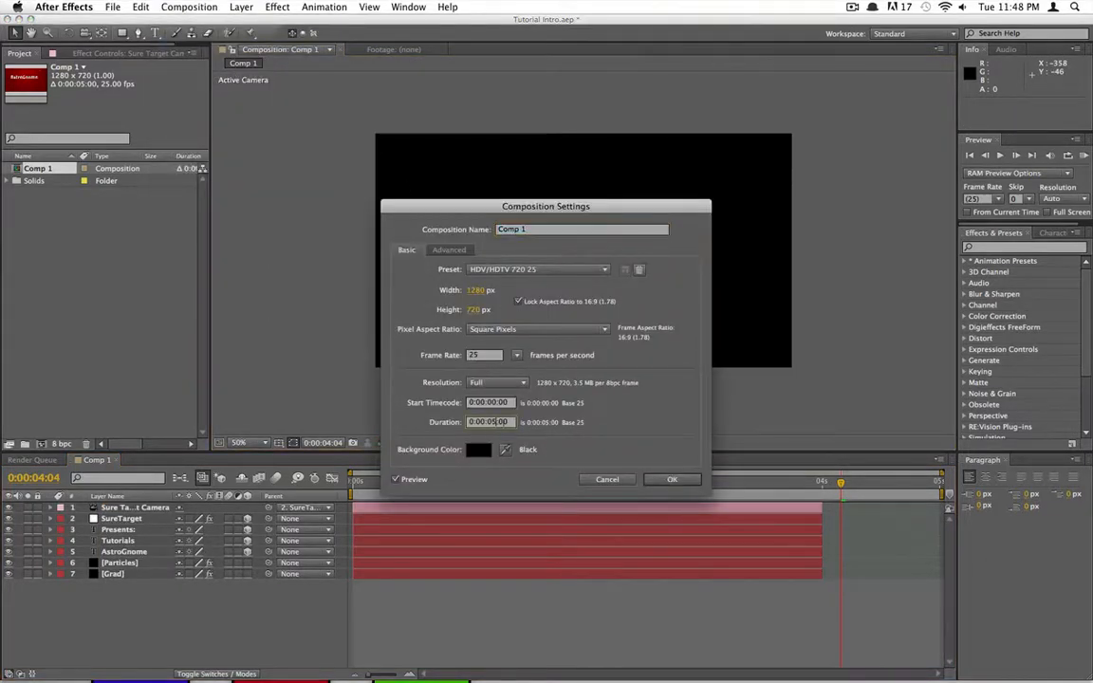
{"action": "key", "text": "Return"}
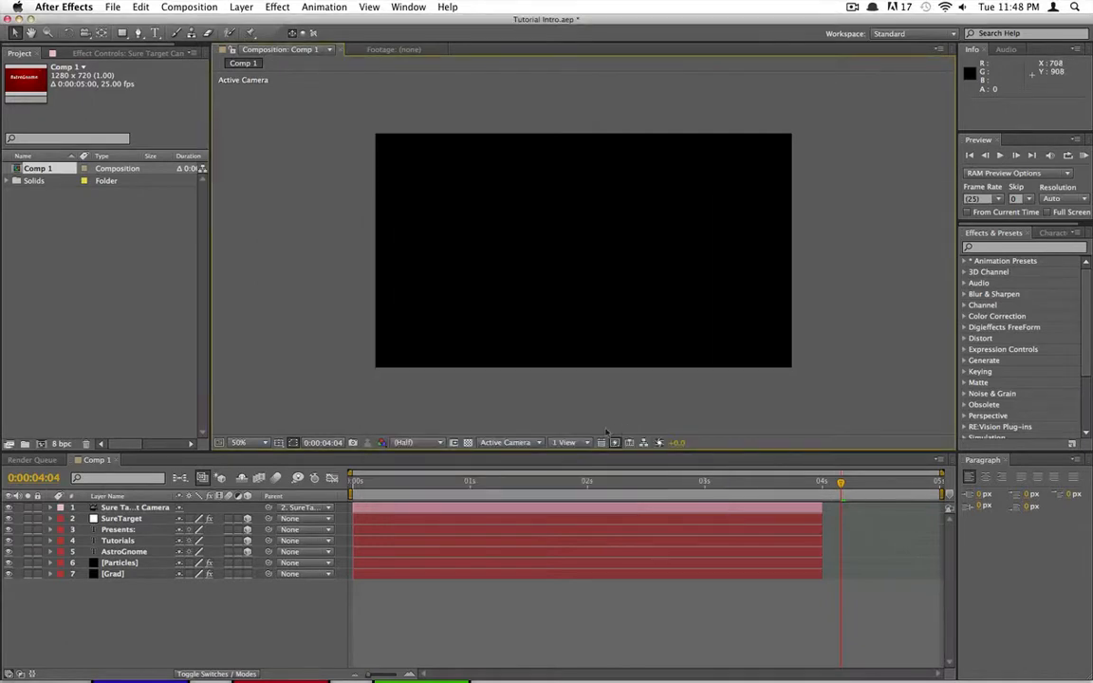
- Set the duration of Comp 1 to 0:00:04:00 in its composition settings
{"action": "key", "text": "super+k"}
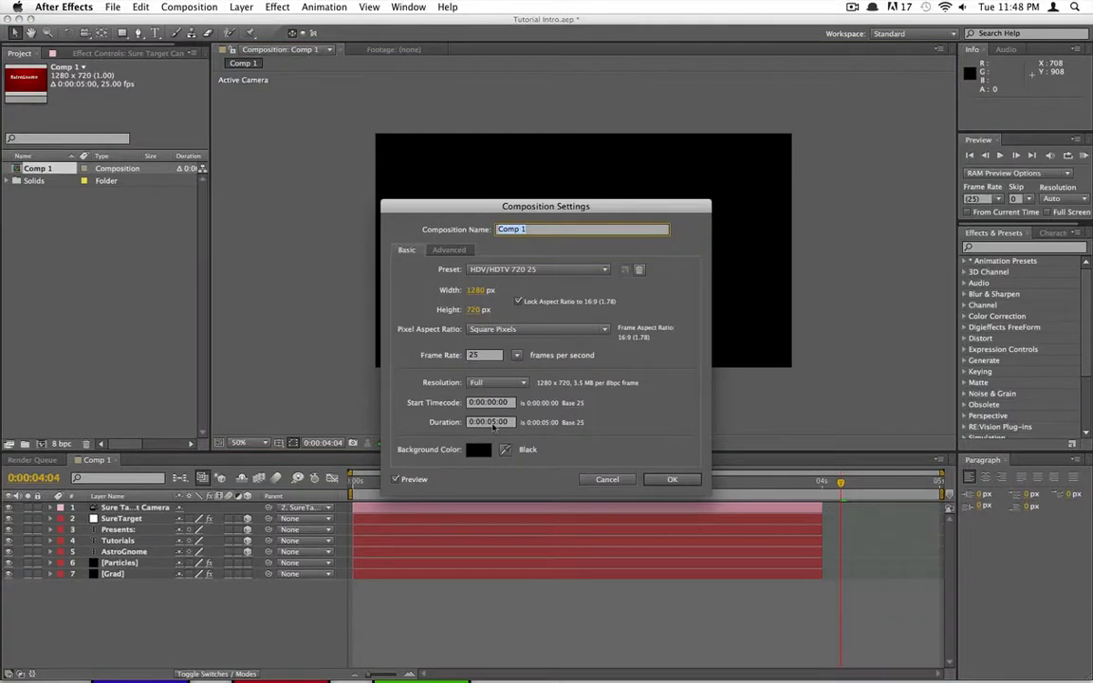
{"action": "left_click", "coordinate": [498, 424]}
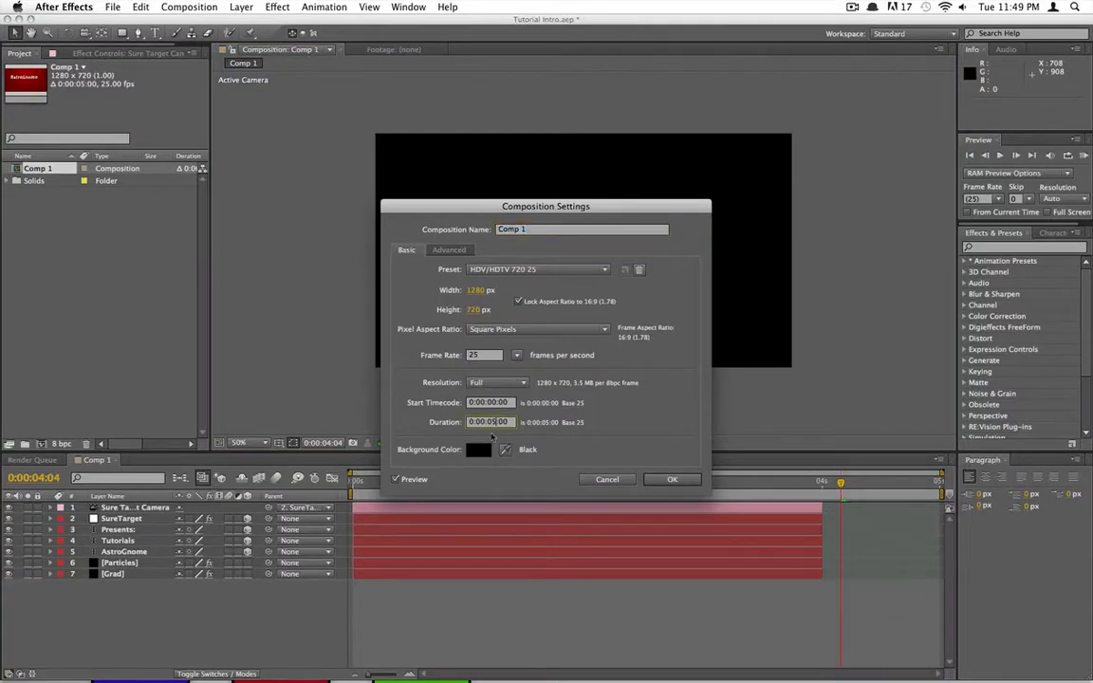
{"action": "key", "text": "BackSpace"}
{"action": "type", "text": "4"}
{"action": "key", "text": "Return"}
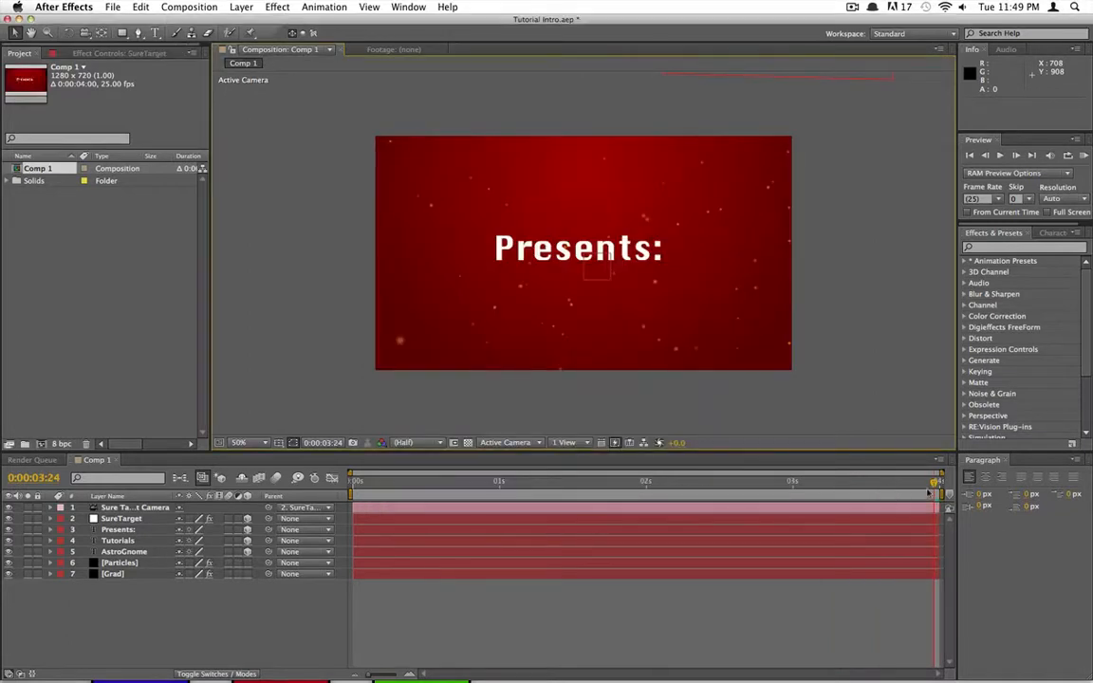
- Scrub the playhead back to about 0:00:01:01, dismissing the memory error, and save the project
{"action": "left_click_drag", "start_coordinate": [933, 483], "coordinate": [505, 483]}
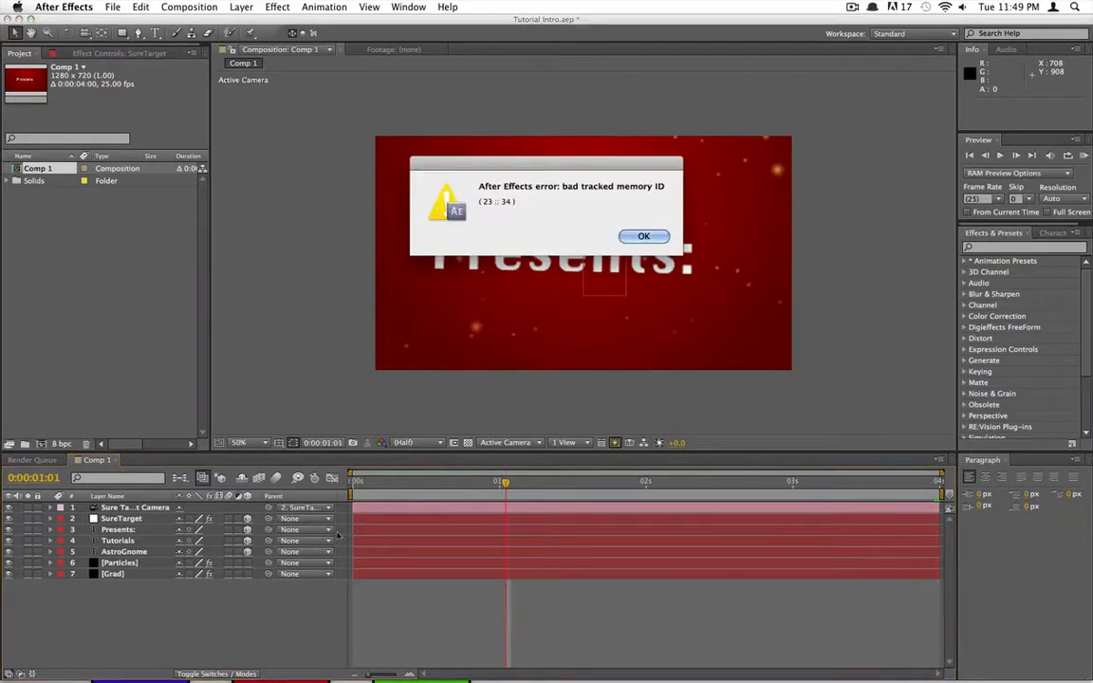
{"action": "left_click", "coordinate": [643, 237]}
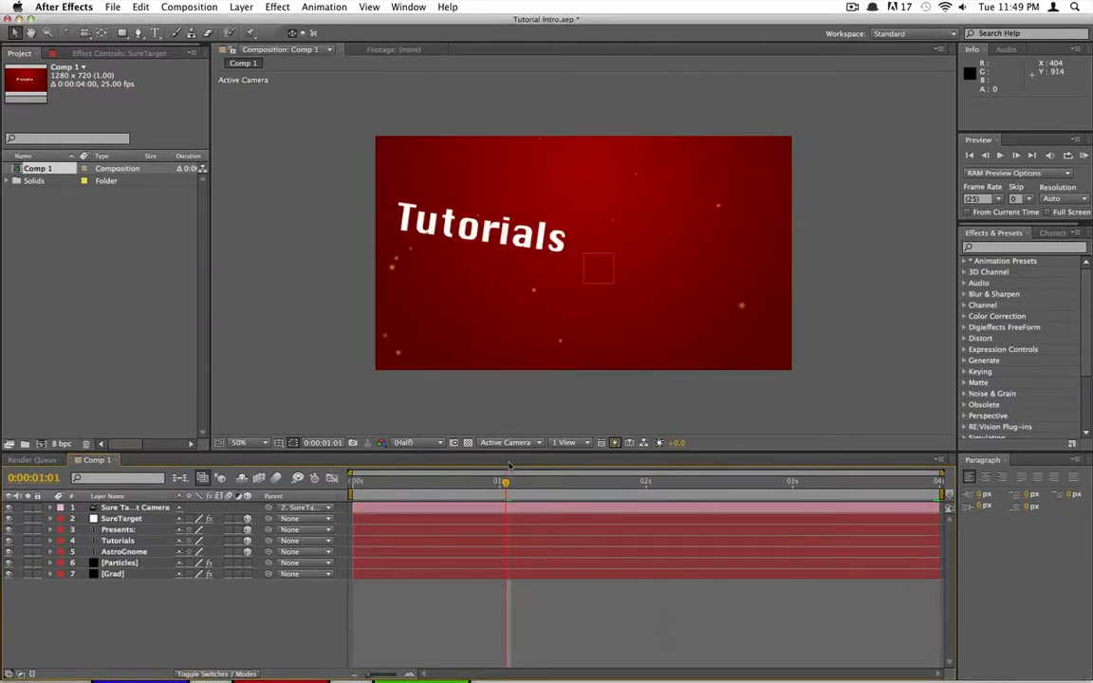
{"action": "key", "text": "super+s"}
- Scrub the playhead further toward the start, dismiss the rendering plug-in crash alerts, and ignore the unexpected-quit report
{"action": "left_click_drag", "start_coordinate": [507, 487], "coordinate": [446, 495]}
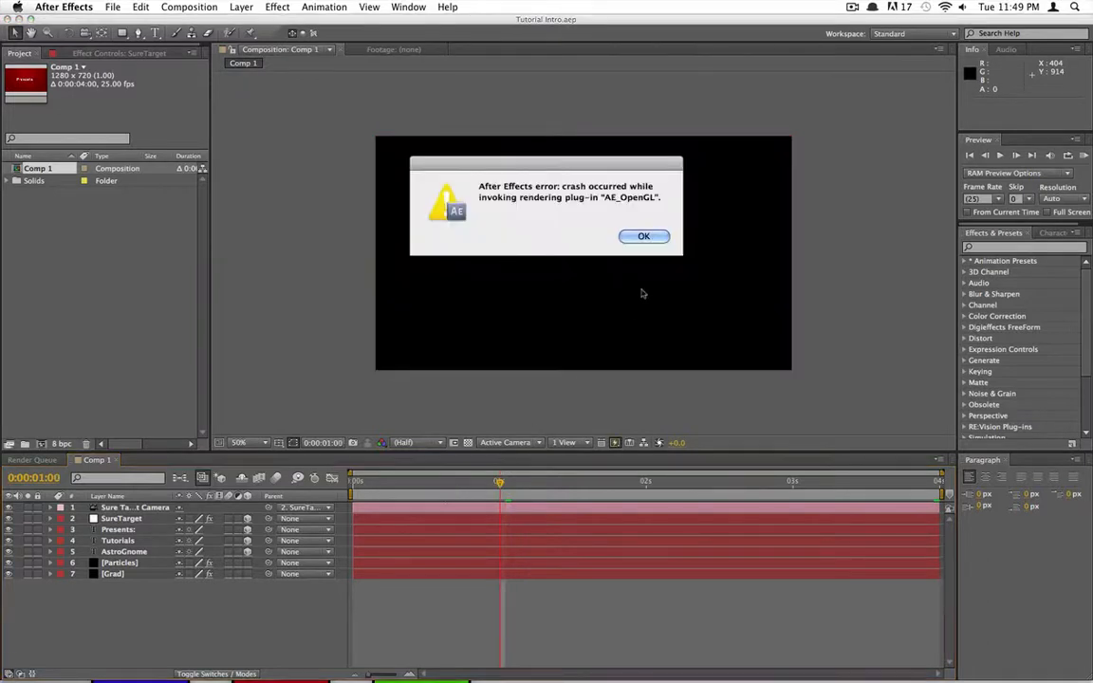
{"action": "left_click", "coordinate": [644, 236]}
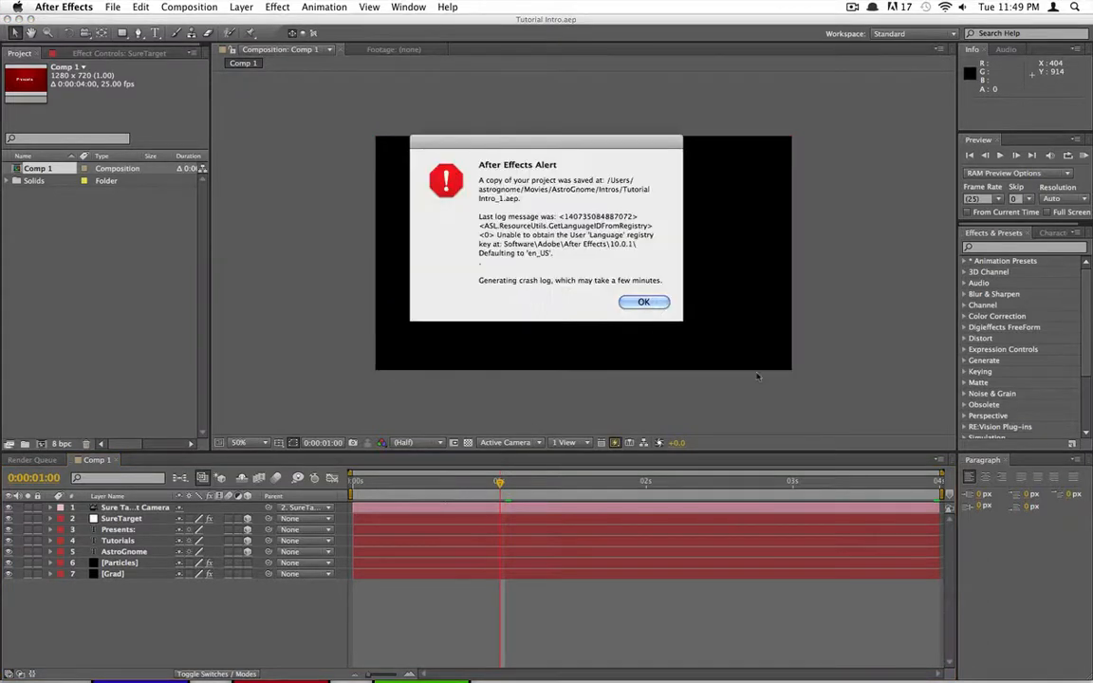
{"action": "left_click", "coordinate": [645, 303]}
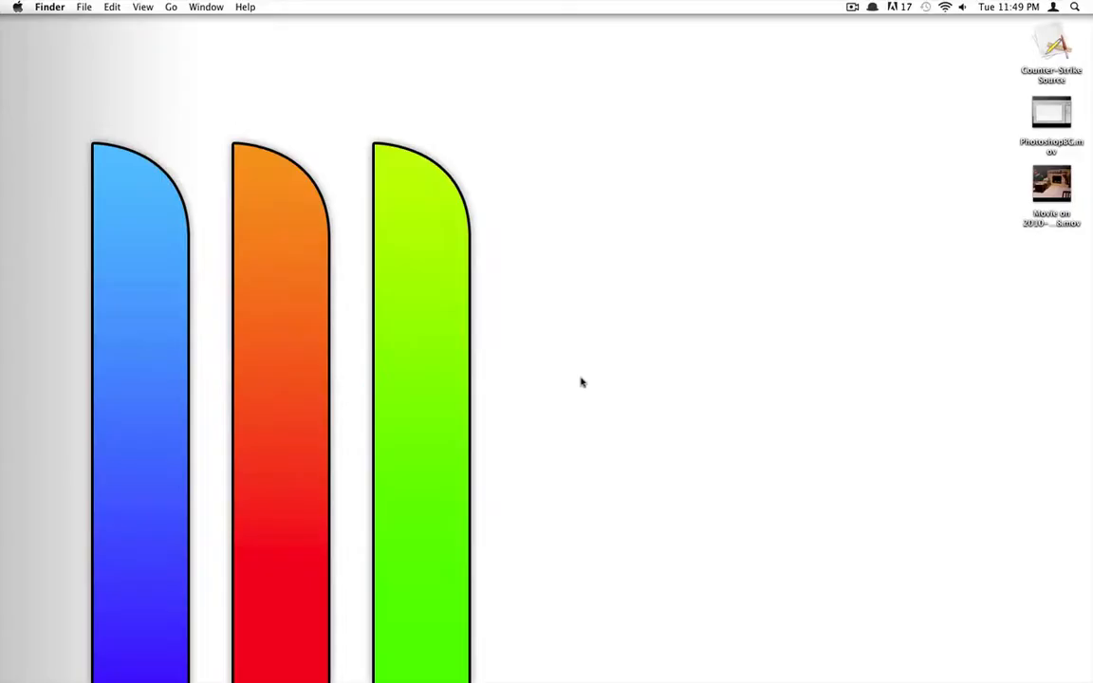
{"action": "mouse_move", "coordinate": [665, 669]}
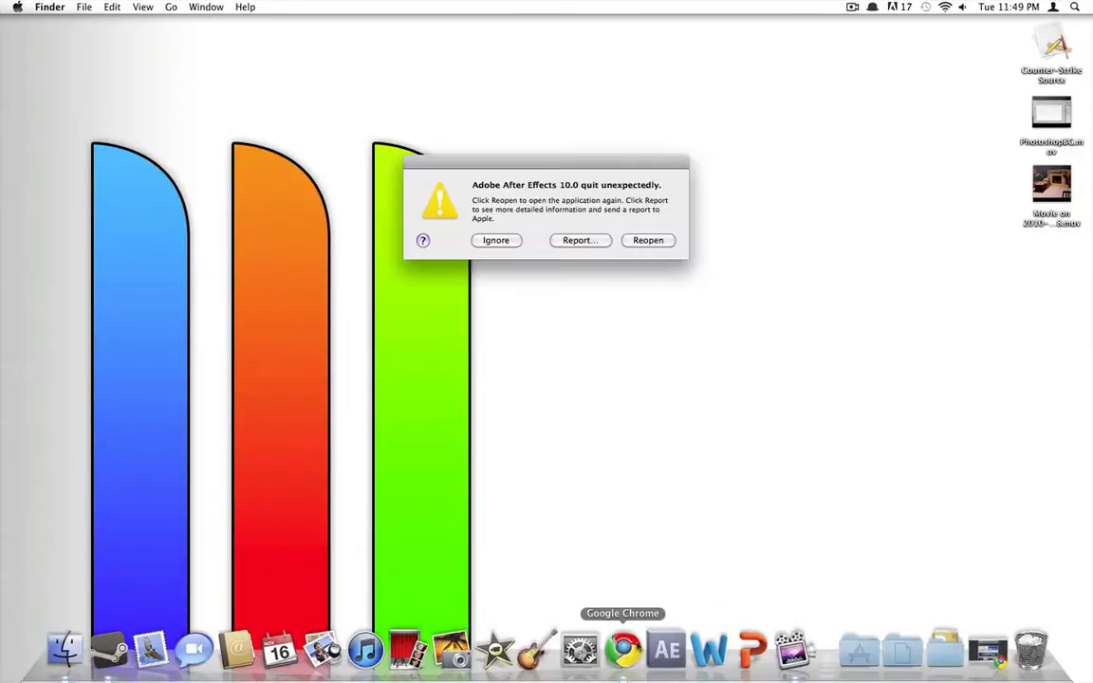
{"action": "left_click", "coordinate": [485, 242]}
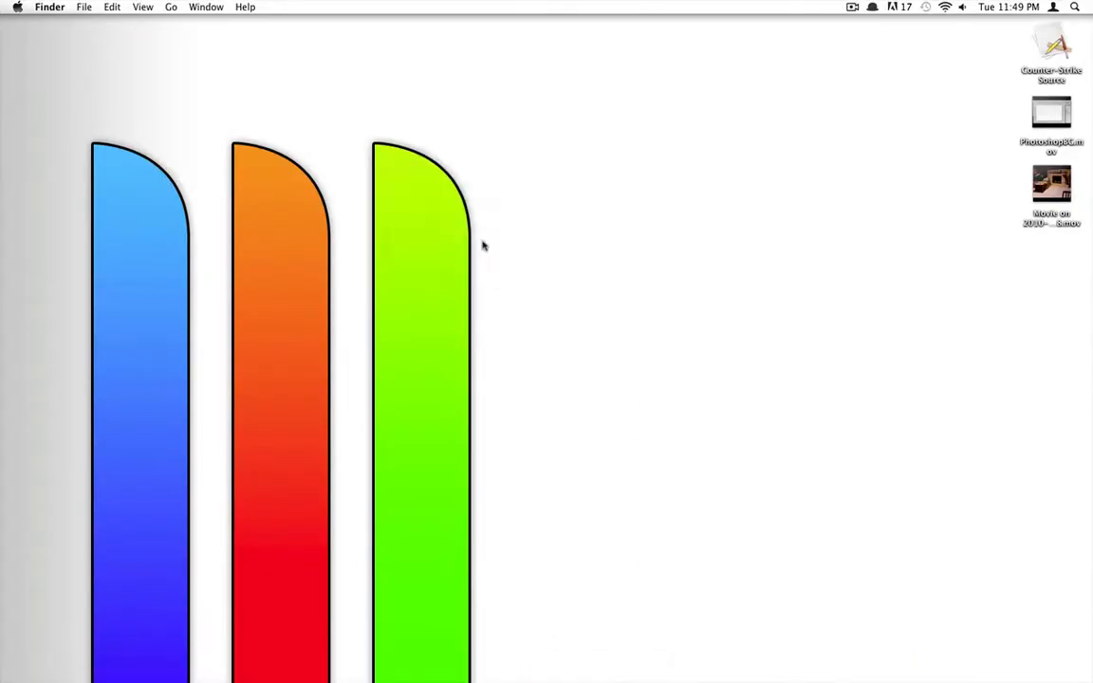
- Relaunch Adobe After Effects CS5 through the desktop launcher and open the recent project Tutorial Intro.aep
{"action": "key", "text": "super+space"}
{"action": "key", "text": "Escape"}
{"action": "key", "text": "alt+space"}
{"action": "type", "text": "af"}
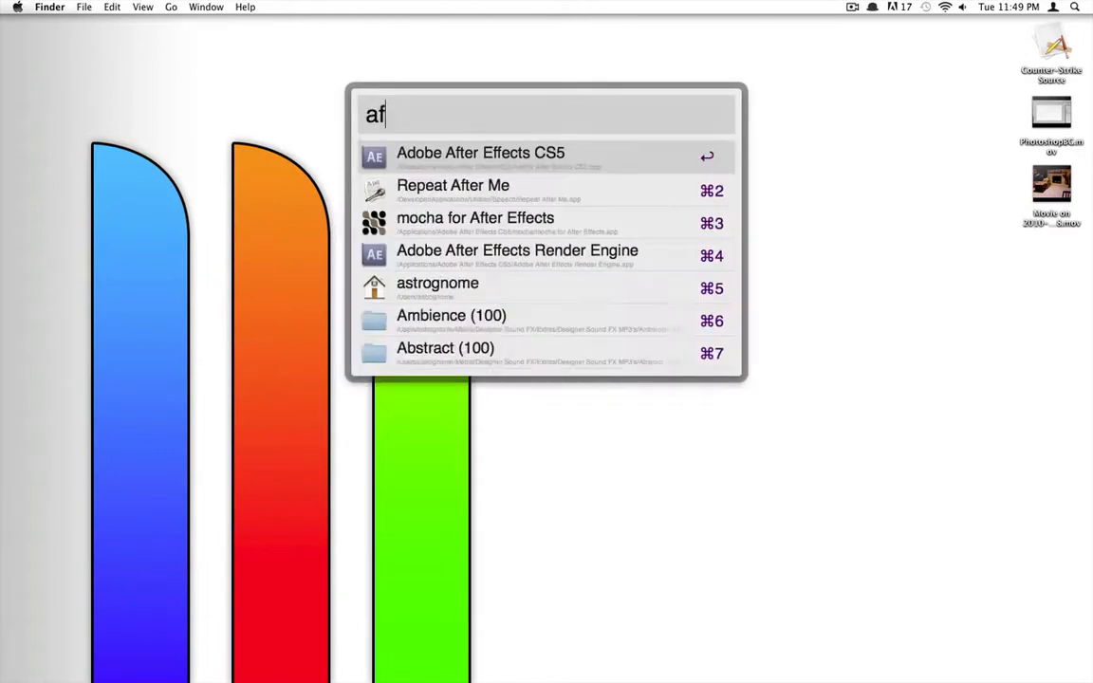
{"action": "key", "text": "Return"}
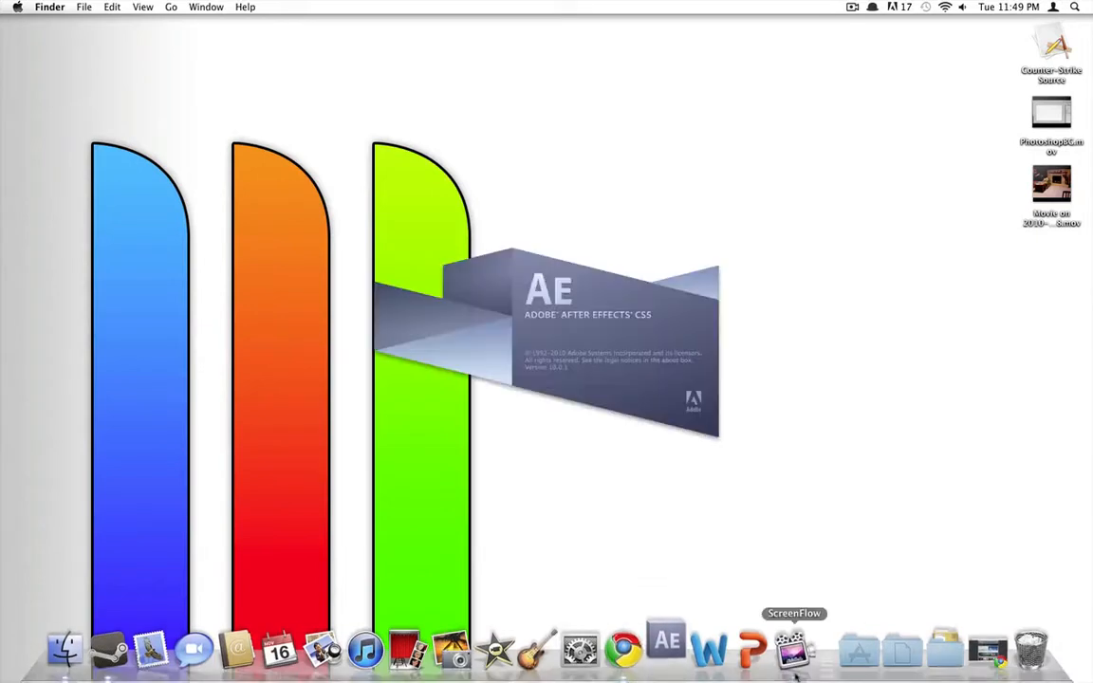
{"action": "left_click", "coordinate": [852, 6]}
{"action": "left_click", "coordinate": [796, 7]}
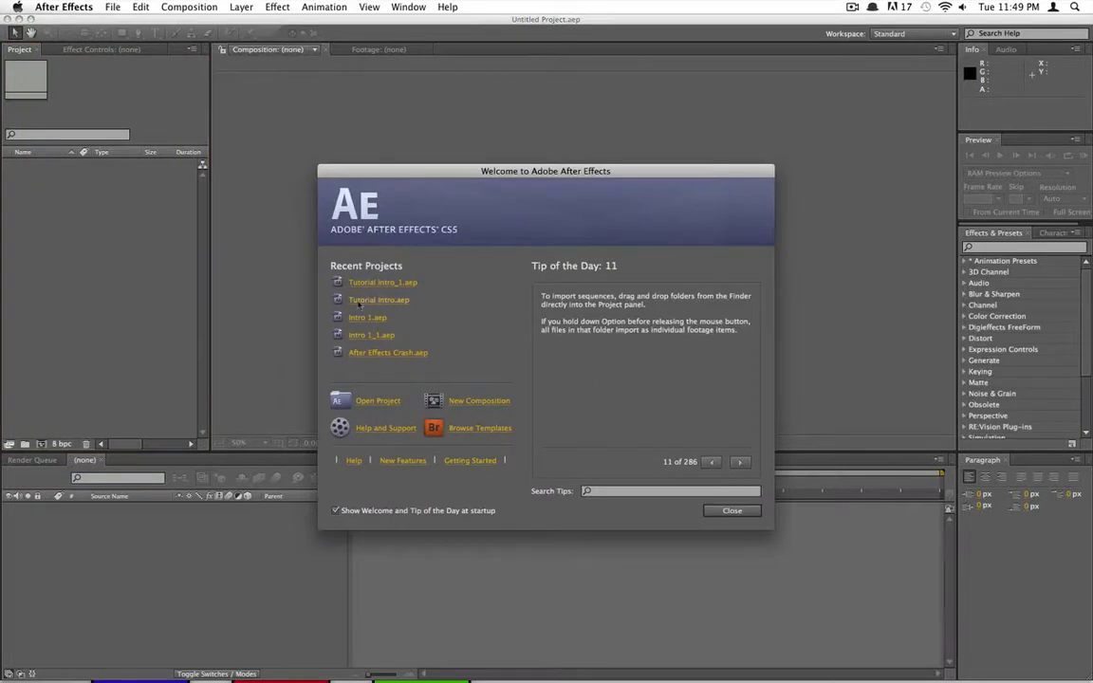
{"action": "left_click", "coordinate": [360, 300]}
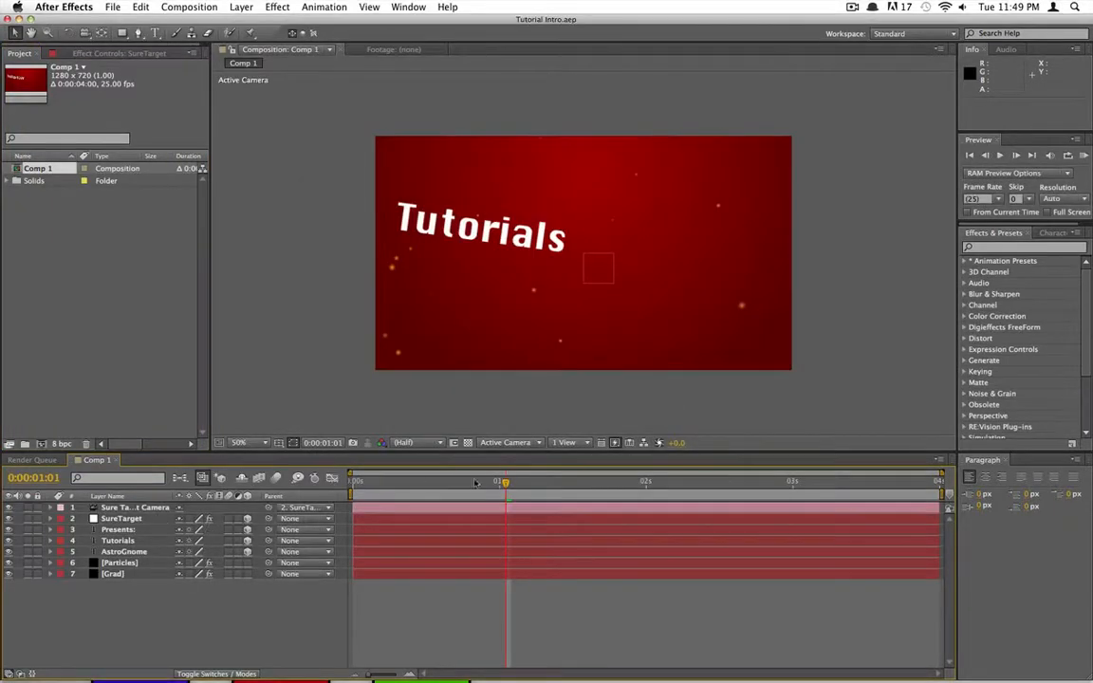
- Preview the reopened composition, return the playhead to frame 0, and cancel the crash report without submitting it
{"action": "key", "text": "space"}
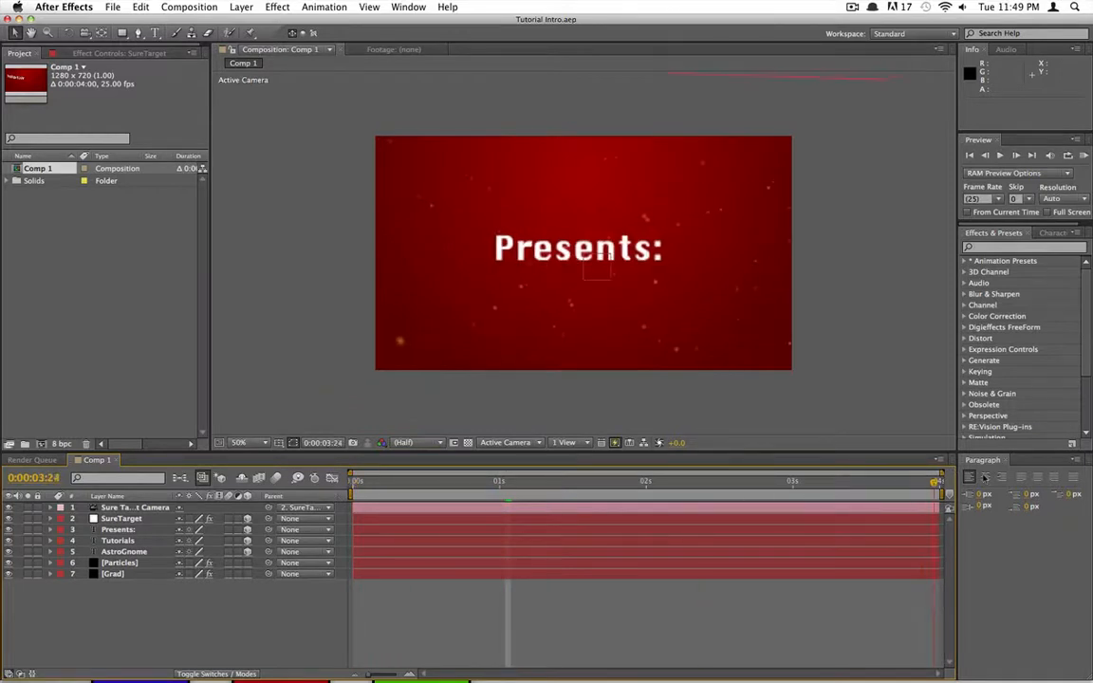
{"action": "left_click_drag", "start_coordinate": [379, 504], "coordinate": [331, 507]}
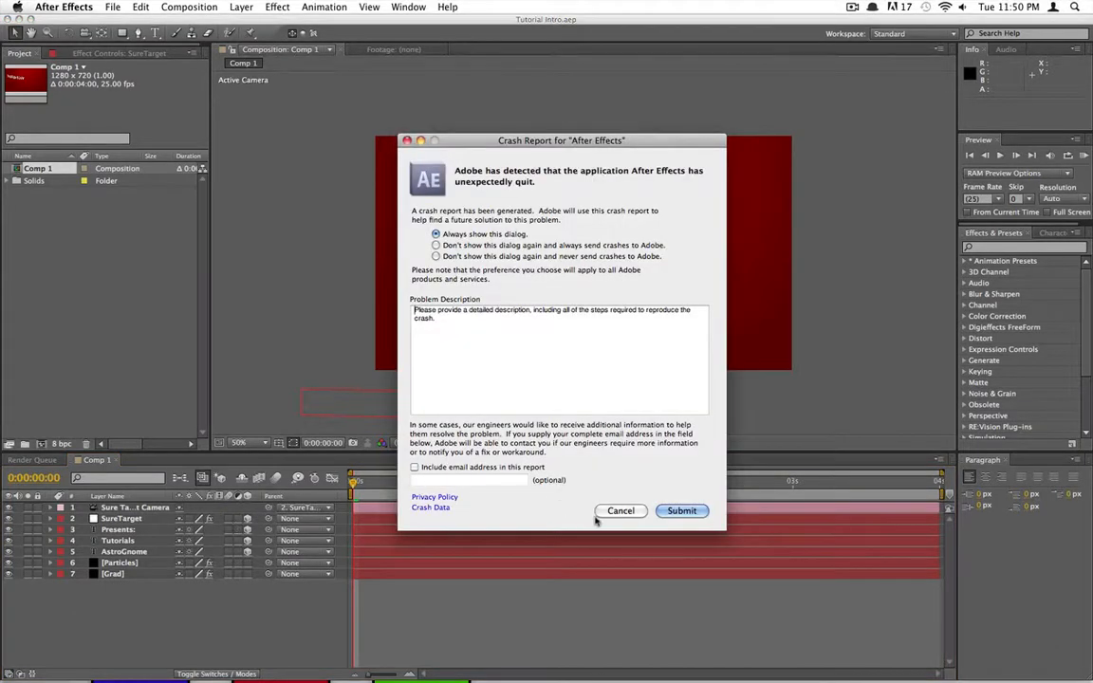
{"action": "left_click", "coordinate": [609, 515]}
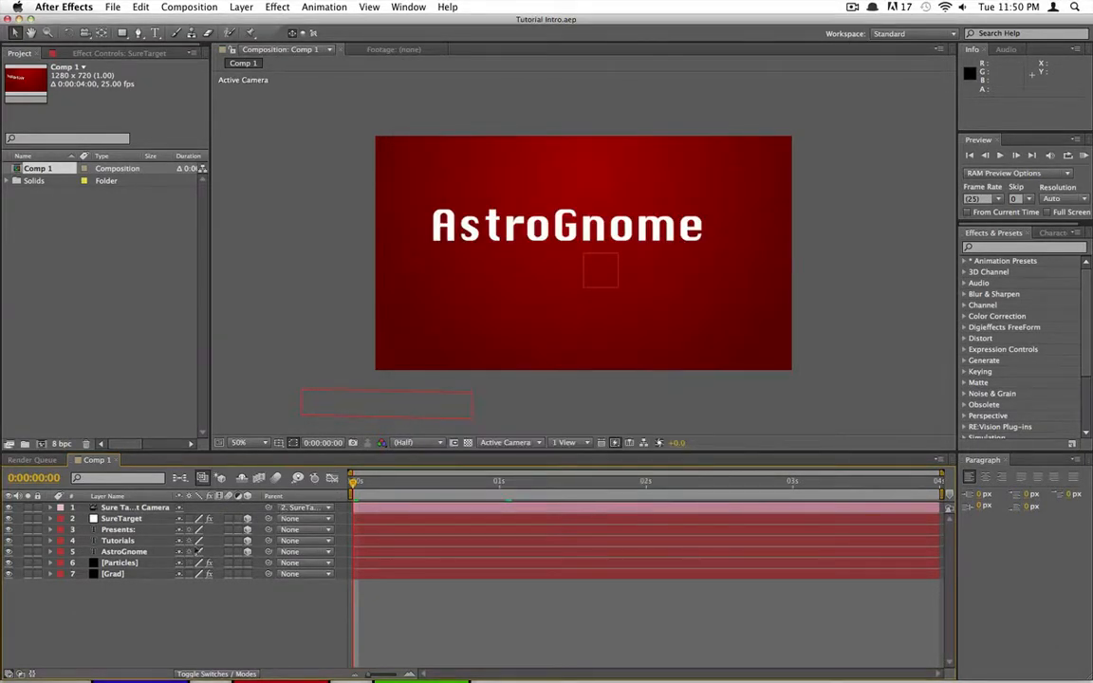
- Enable motion blur on the Presents:, Tutorials, AstroGnome and Particles layers
{"action": "left_click", "coordinate": [228, 519]}
{"action": "left_click", "coordinate": [229, 519]}
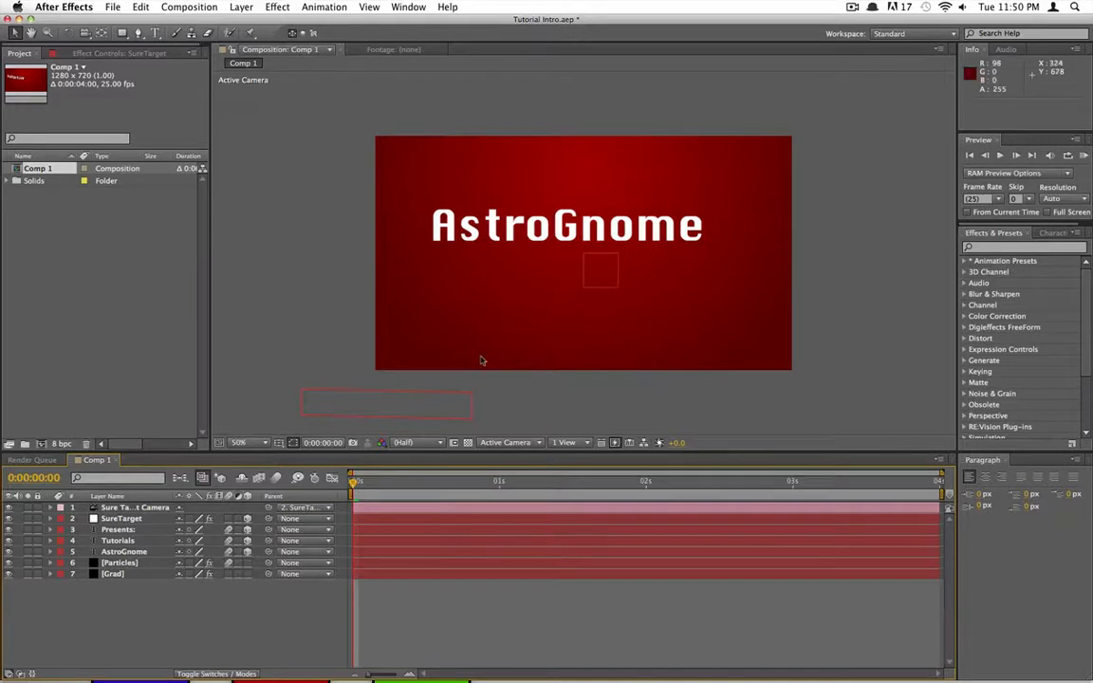
- Add Comp 1 to the render queue
{"action": "left_click", "coordinate": [171, 6]}
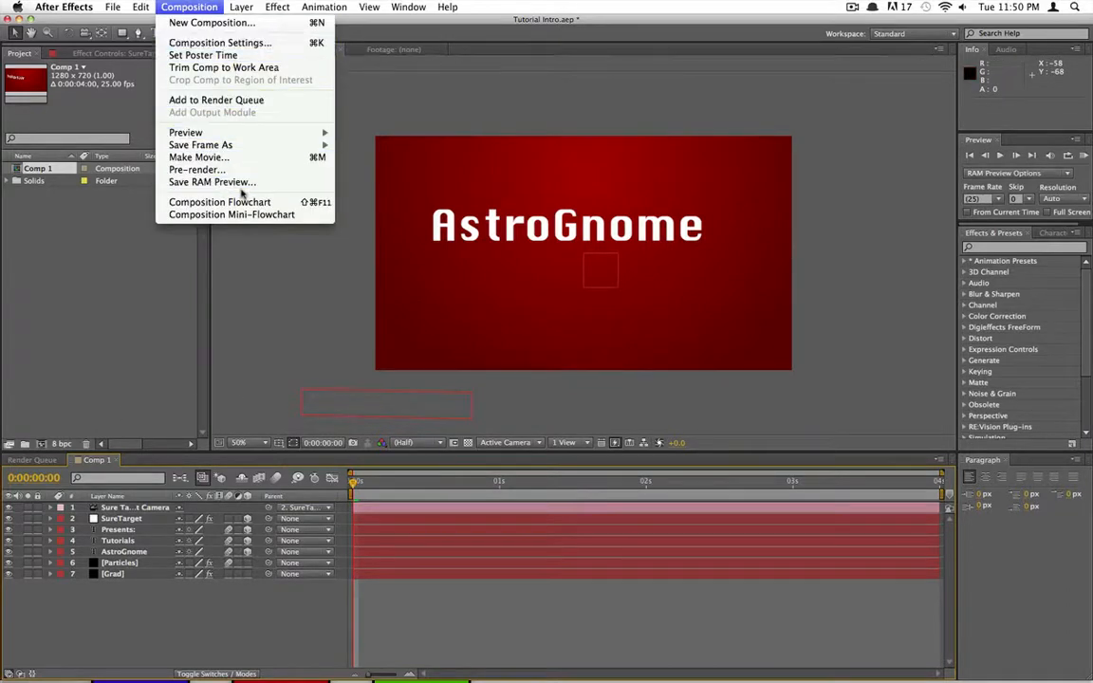
{"action": "left_click", "coordinate": [217, 101]}
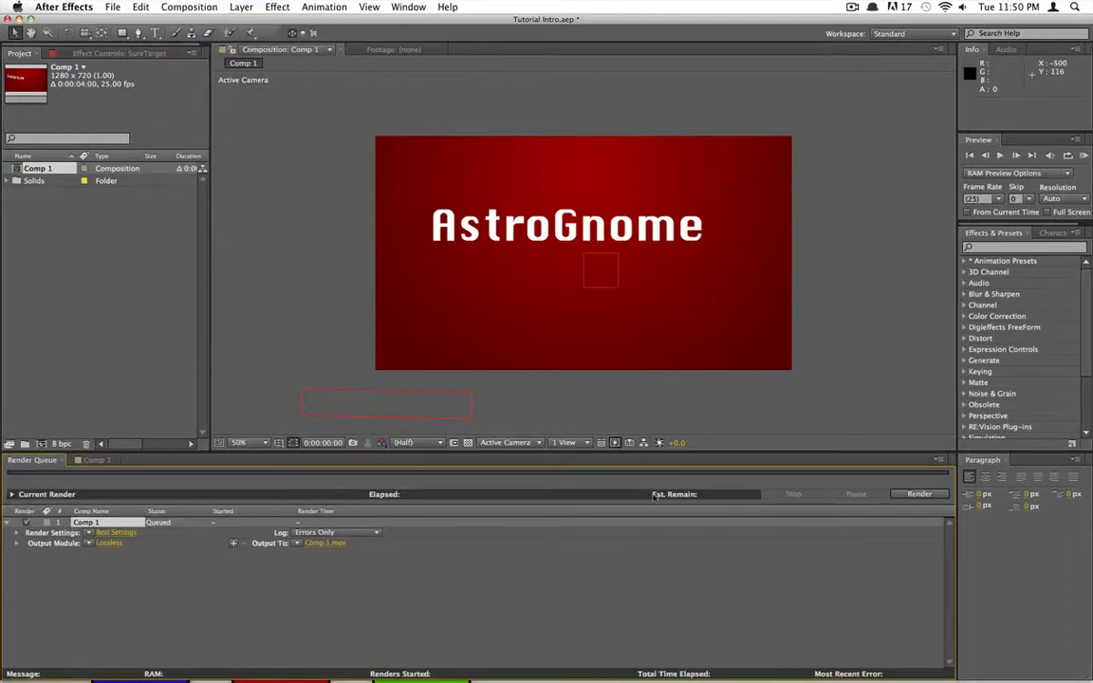
- Render Comp 1 to Comp 1.mov with the Best Settings render settings and Lossless output module
{"action": "left_click", "coordinate": [298, 544]}
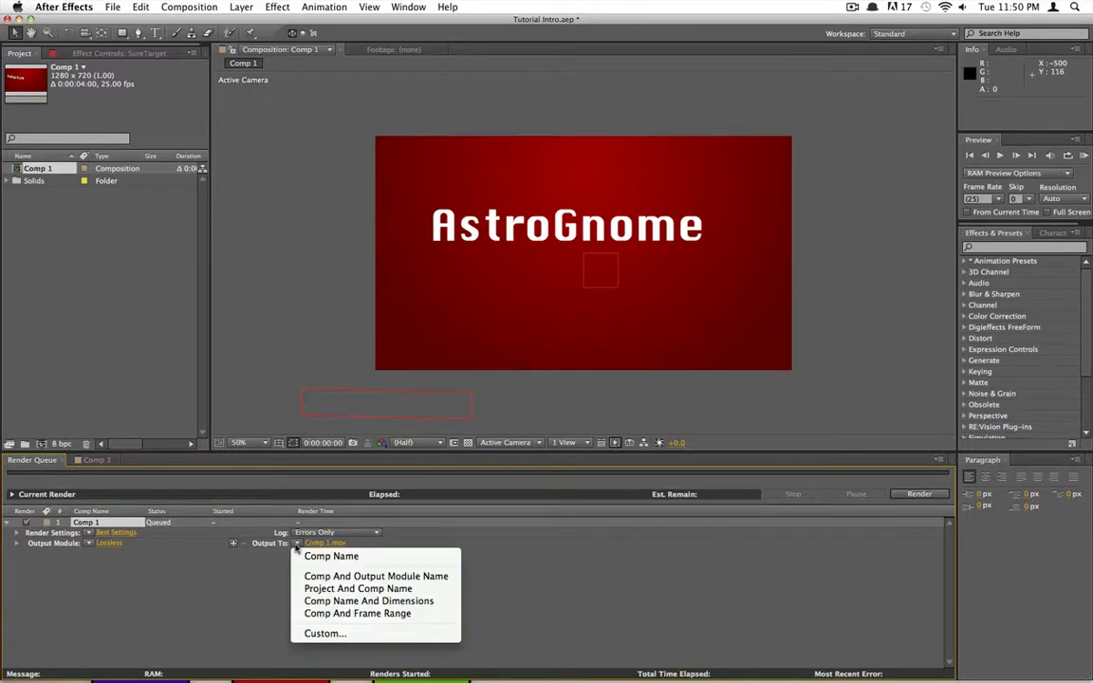
{"action": "left_click", "coordinate": [579, 570]}
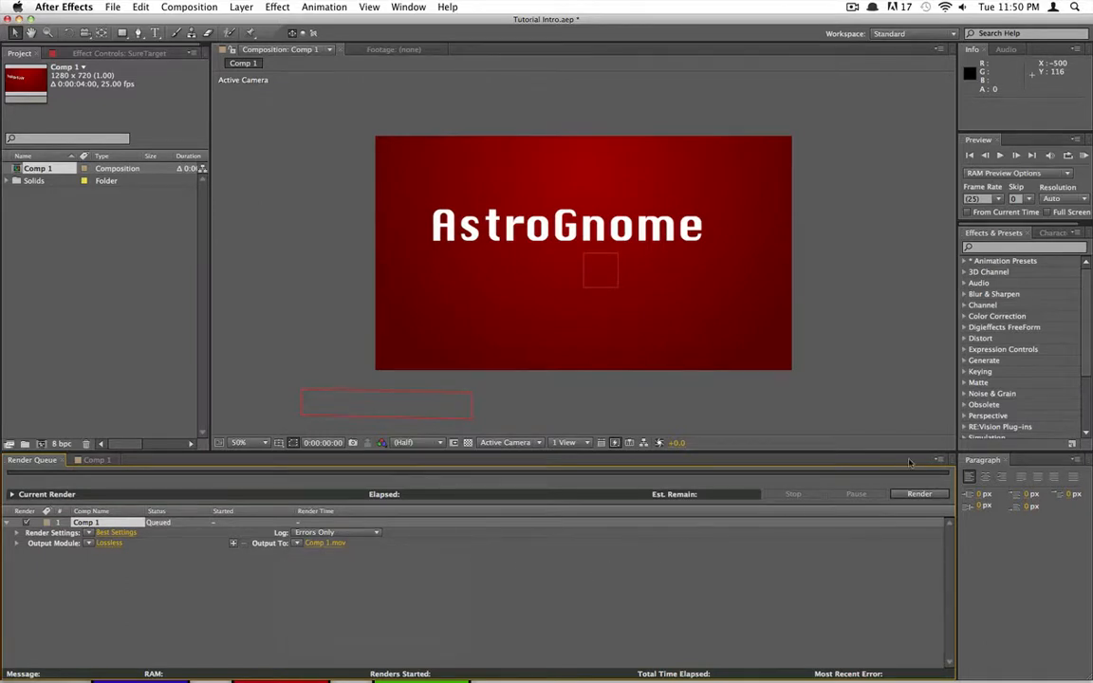
{"action": "left_click", "coordinate": [919, 494]}
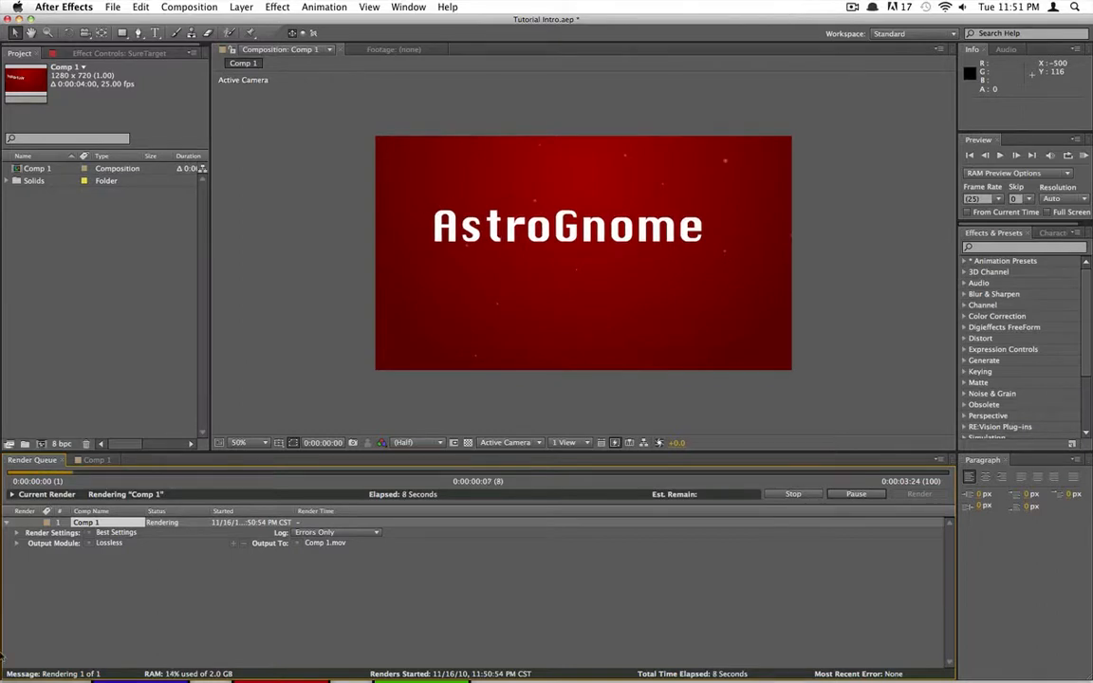
{"action": "left_click", "coordinate": [852, 7]}
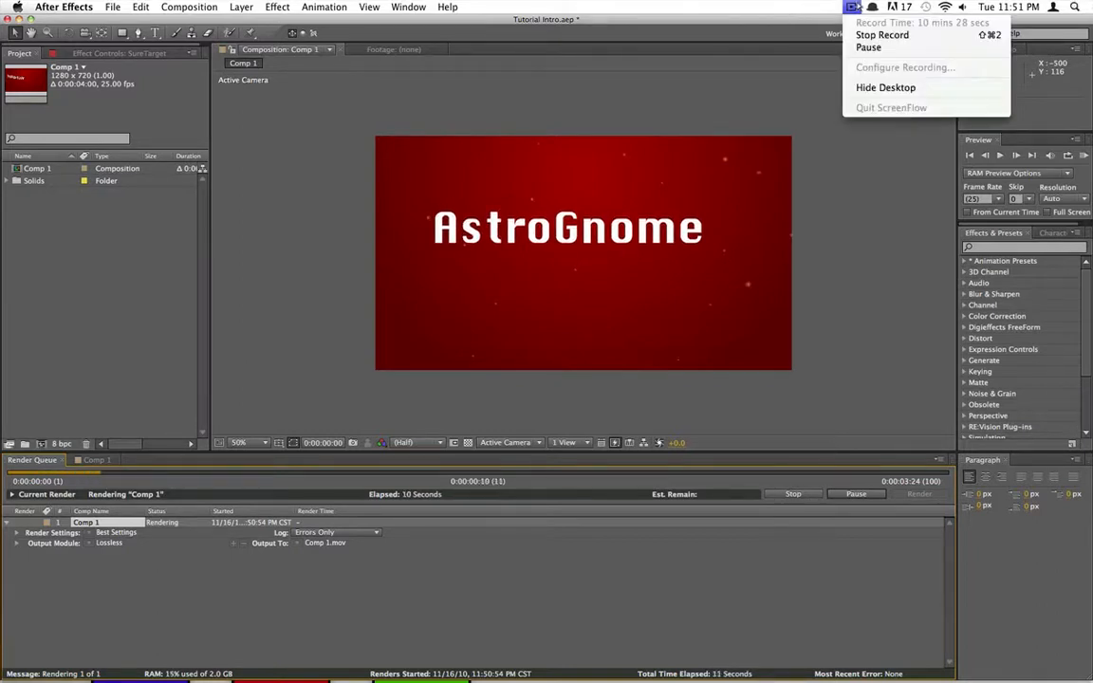
{"action": "left_click", "coordinate": [782, 6]}
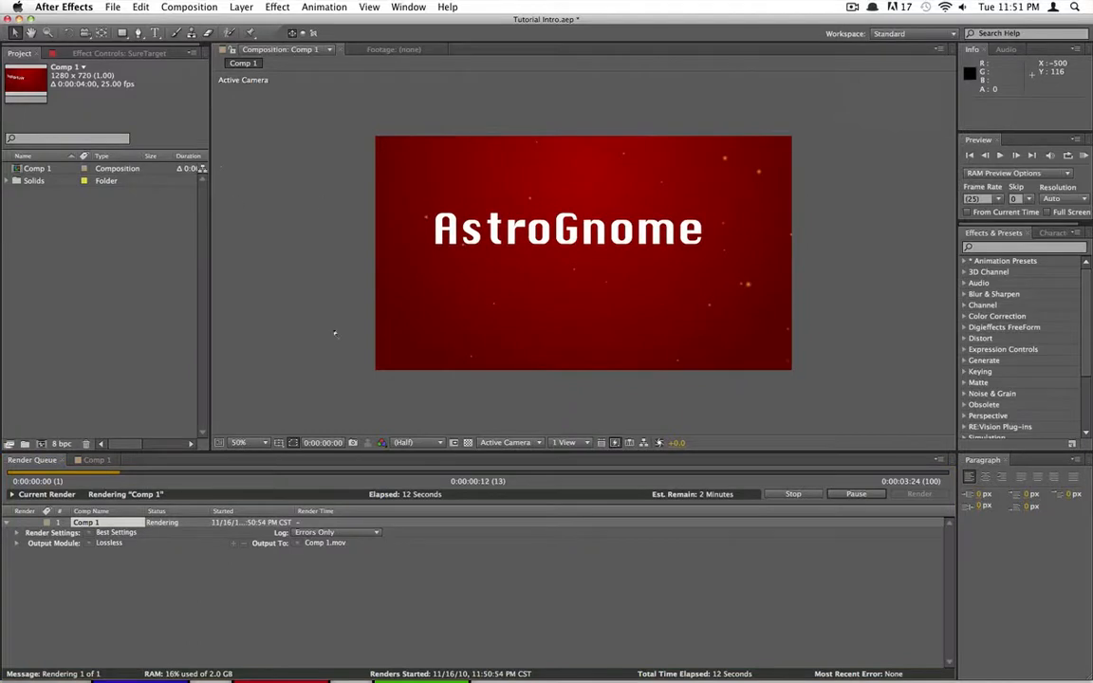
- Switch to Finder and look for the rendered movie in the Intros folder inside Movies > AstroGnome
{"action": "mouse_move", "coordinate": [279, 653]}
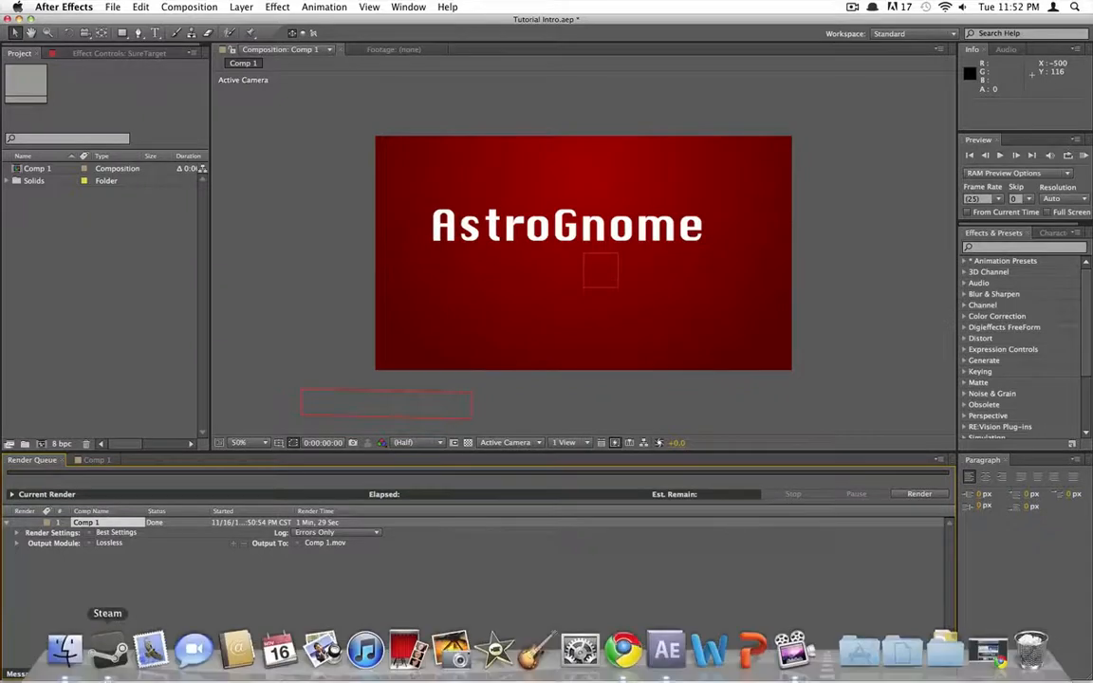
{"action": "left_click", "coordinate": [65, 651]}
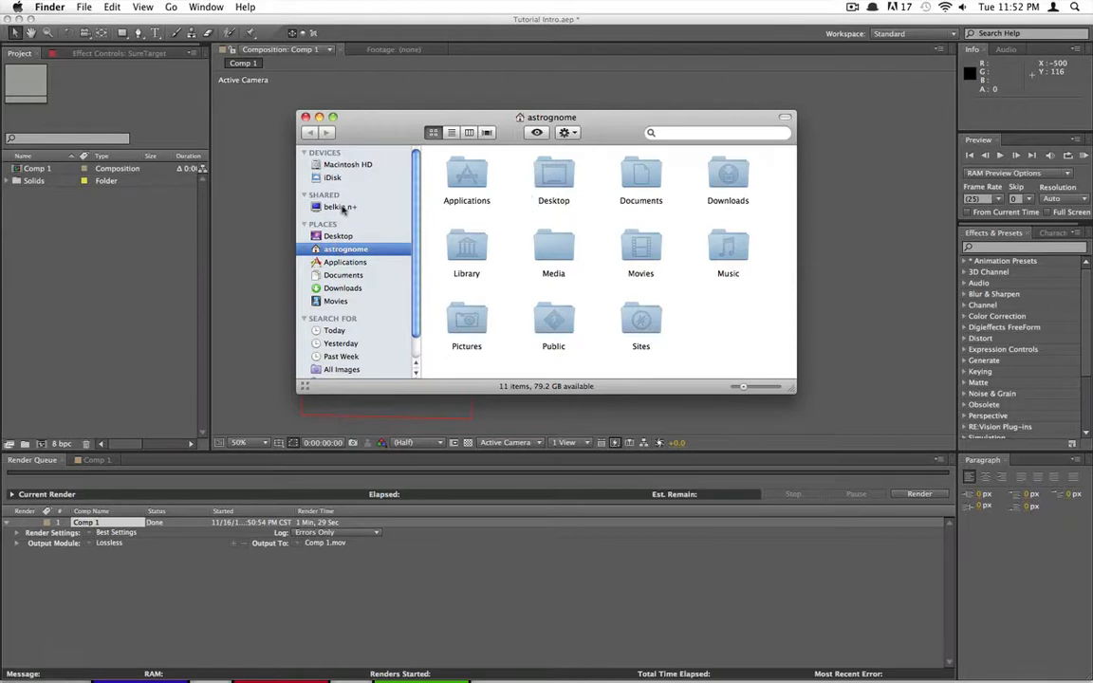
{"action": "left_click", "coordinate": [336, 301]}
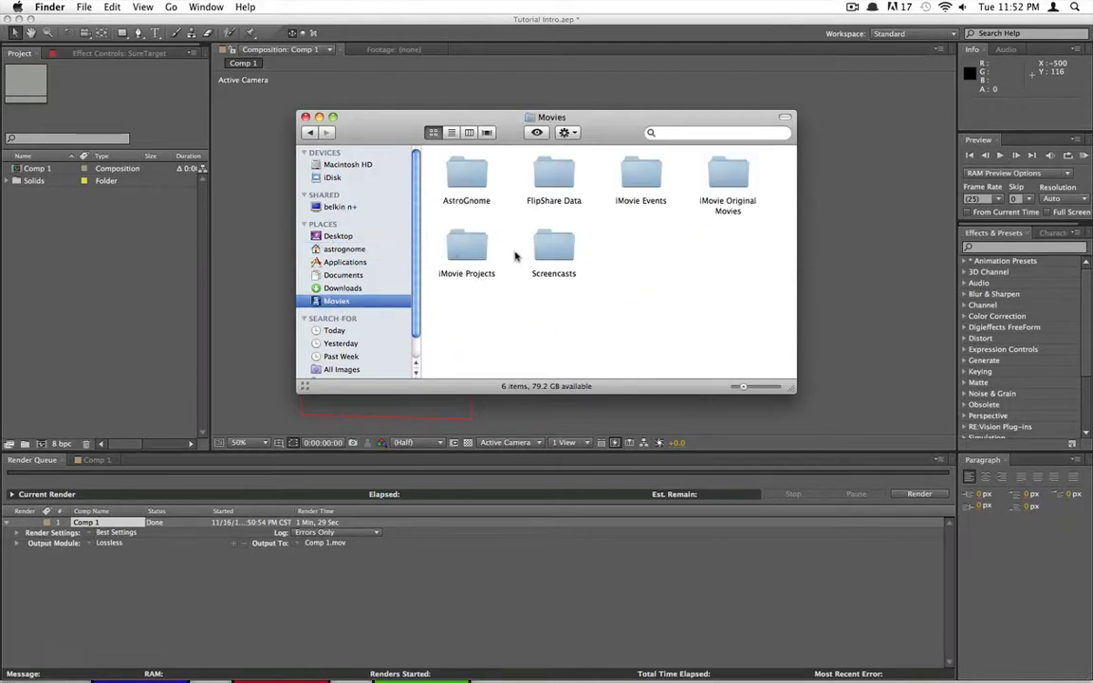
{"action": "double_click", "coordinate": [463, 174]}
{"action": "left_click", "coordinate": [469, 178]}
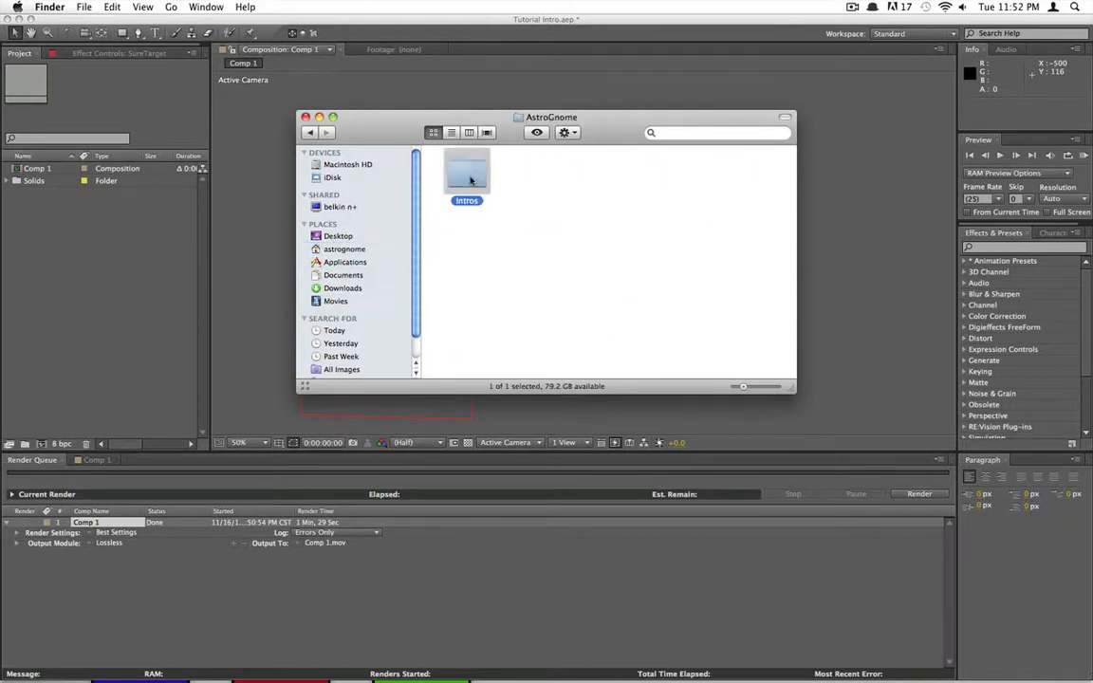
{"action": "double_click", "coordinate": [469, 178]}
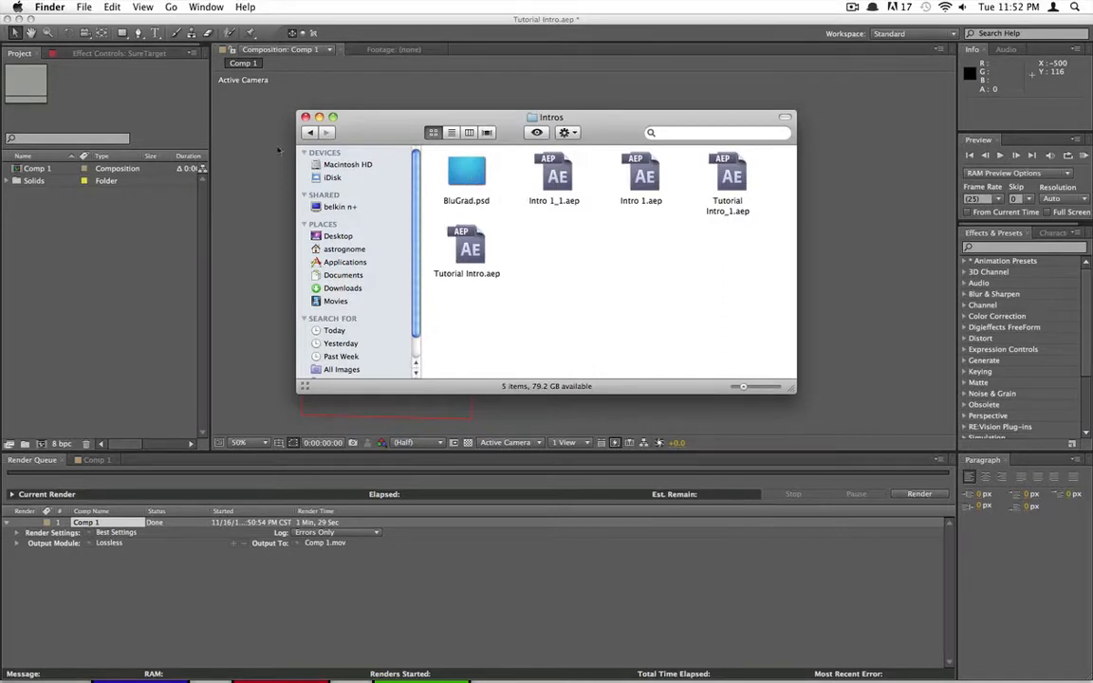
- Open the rendered Comp 1.mov from the Desktop folder in QuickTime Player
{"action": "left_click", "coordinate": [340, 235]}
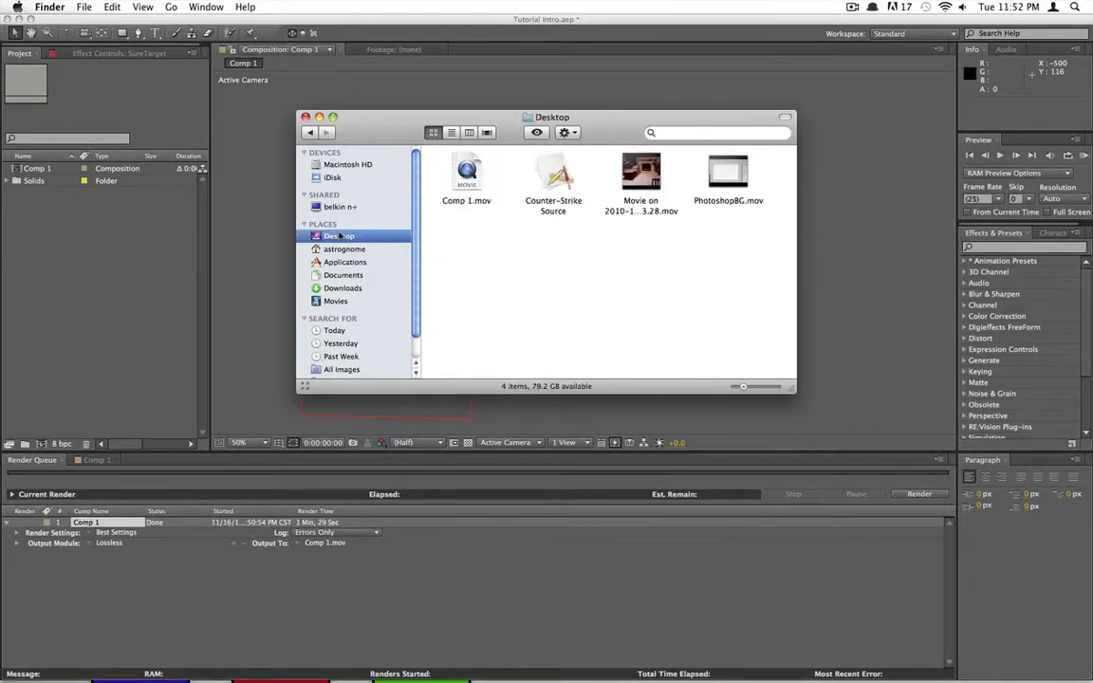
{"action": "left_click", "coordinate": [334, 302]}
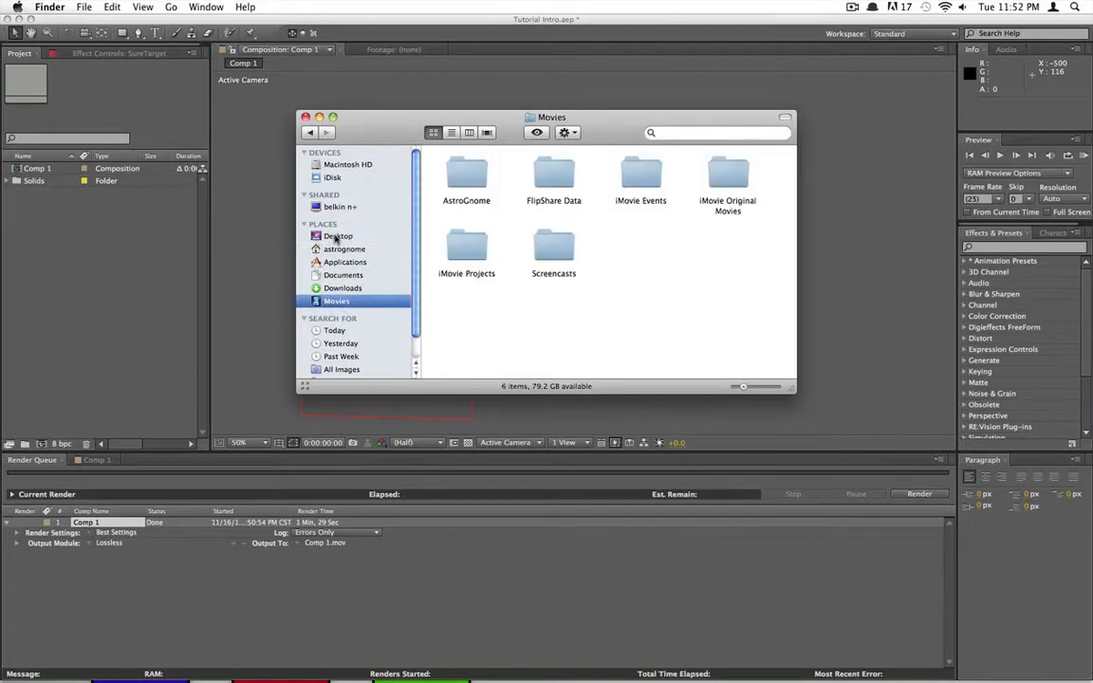
{"action": "left_click", "coordinate": [336, 236]}
{"action": "left_click", "coordinate": [475, 181]}
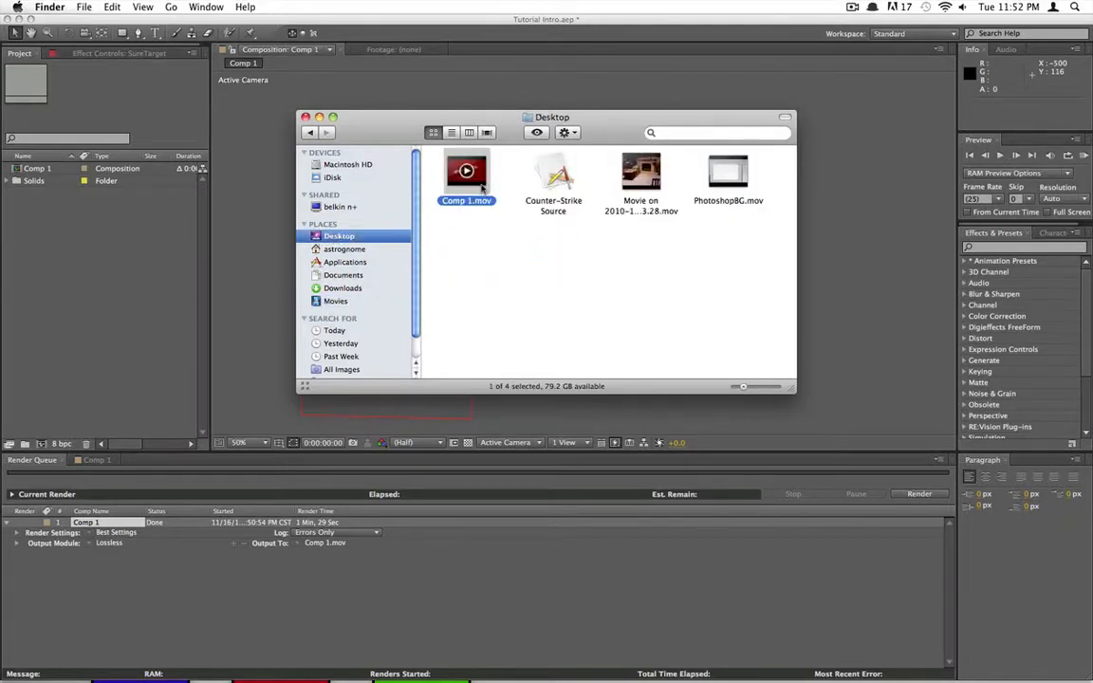
{"action": "double_click", "coordinate": [482, 188]}
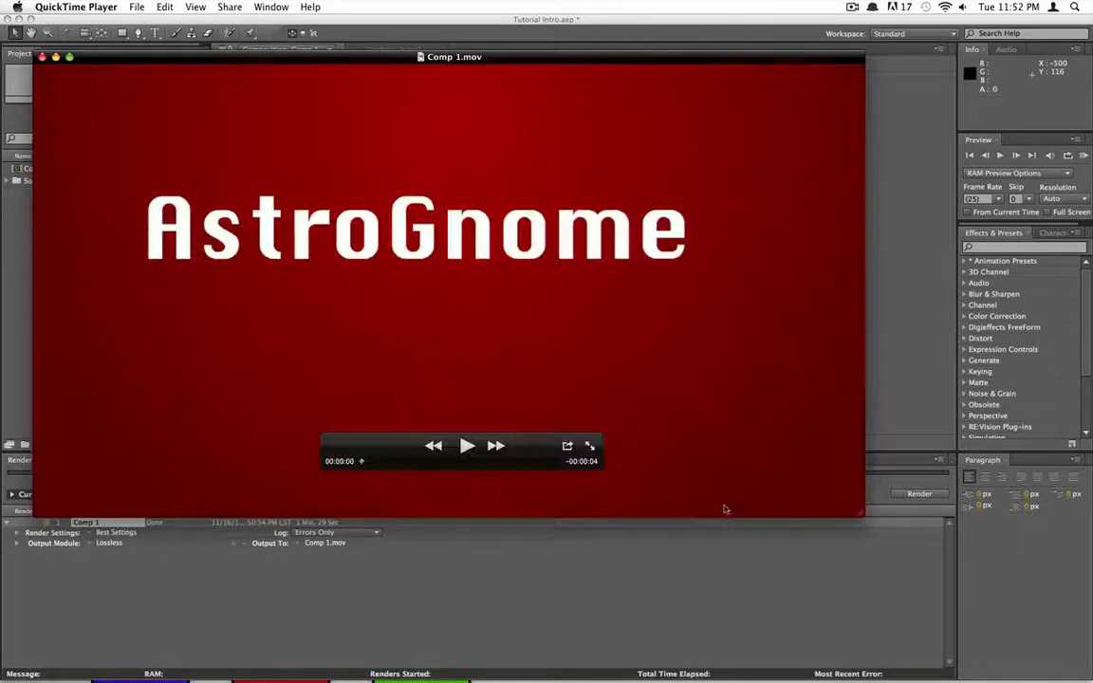
- Play the rendered Comp 1.mov repeatedly to review the finished intro animation
{"action": "left_click", "coordinate": [466, 446]}
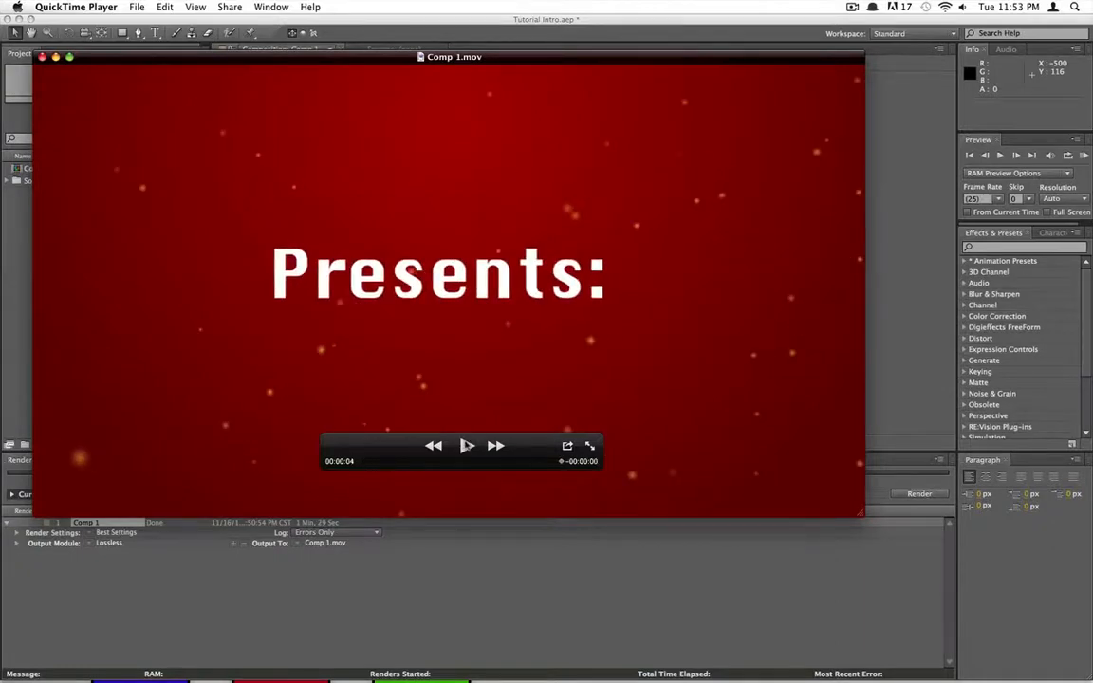
{"action": "left_click", "coordinate": [467, 446]}
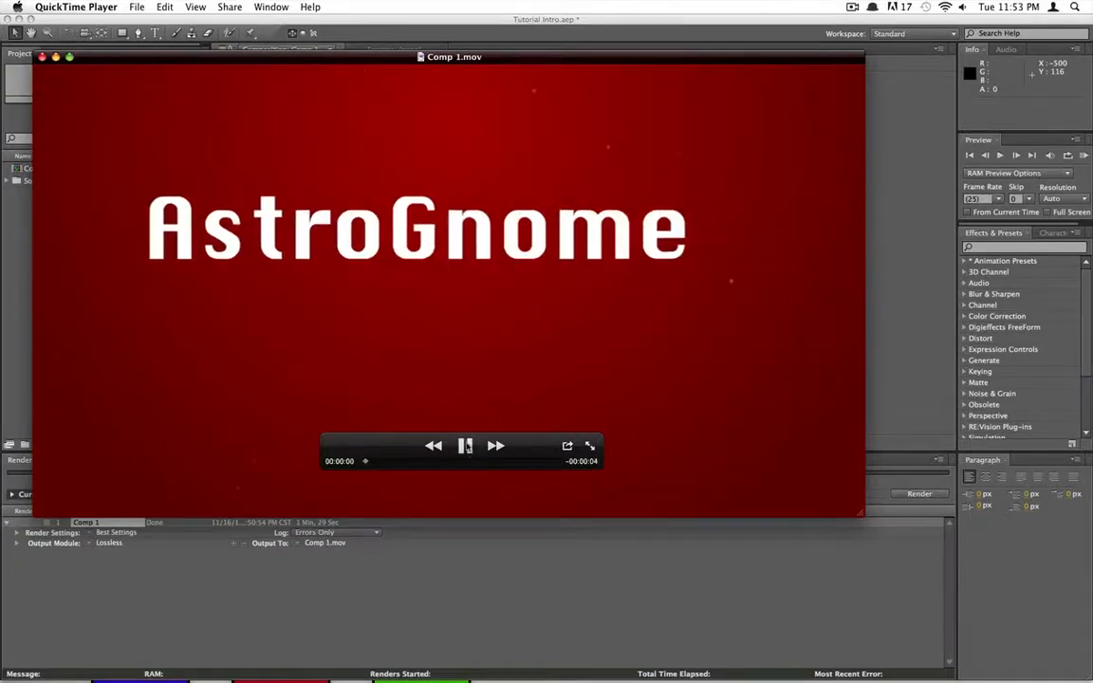
{"action": "left_click", "coordinate": [467, 447]}
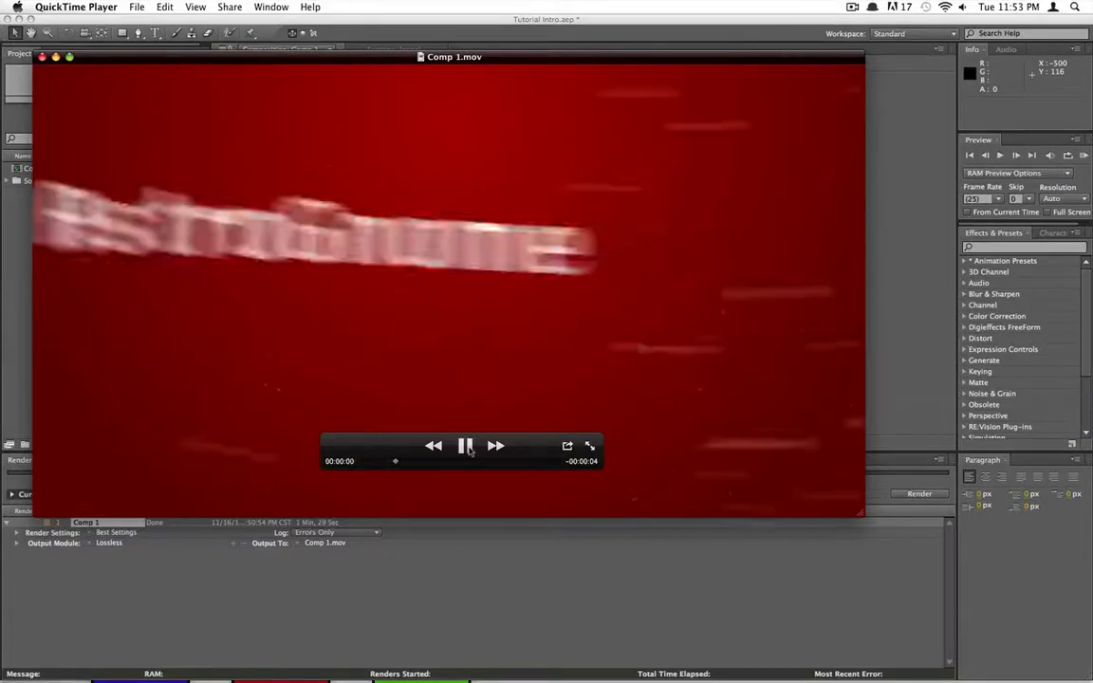